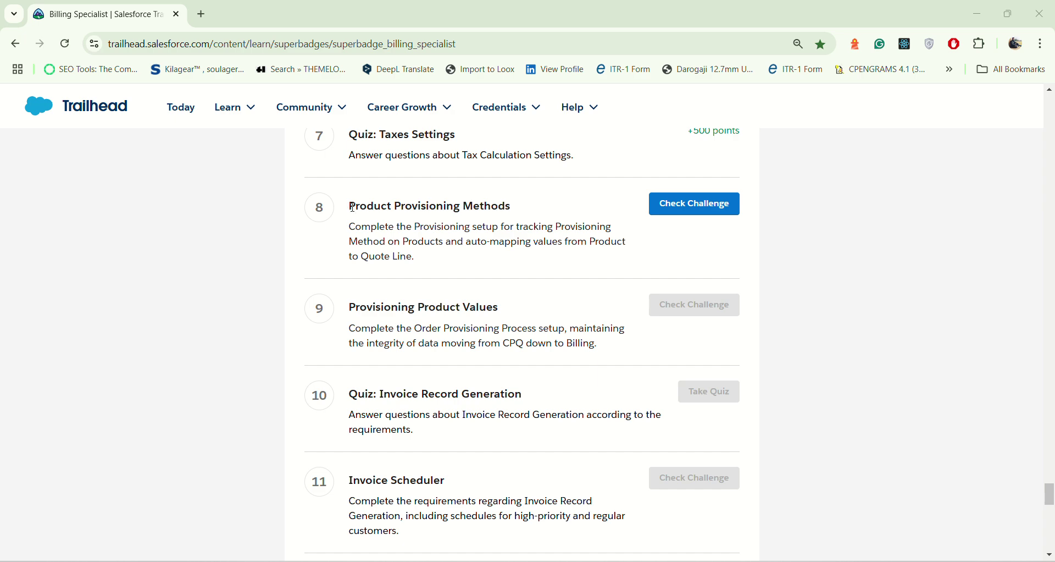
# Step: Review the description of challenge 8, Product Provisioning Methods, on the Billing Specialist superbadge page
pyautogui.tripleClick(456, 245)
pyautogui.tripleClick(411, 202)
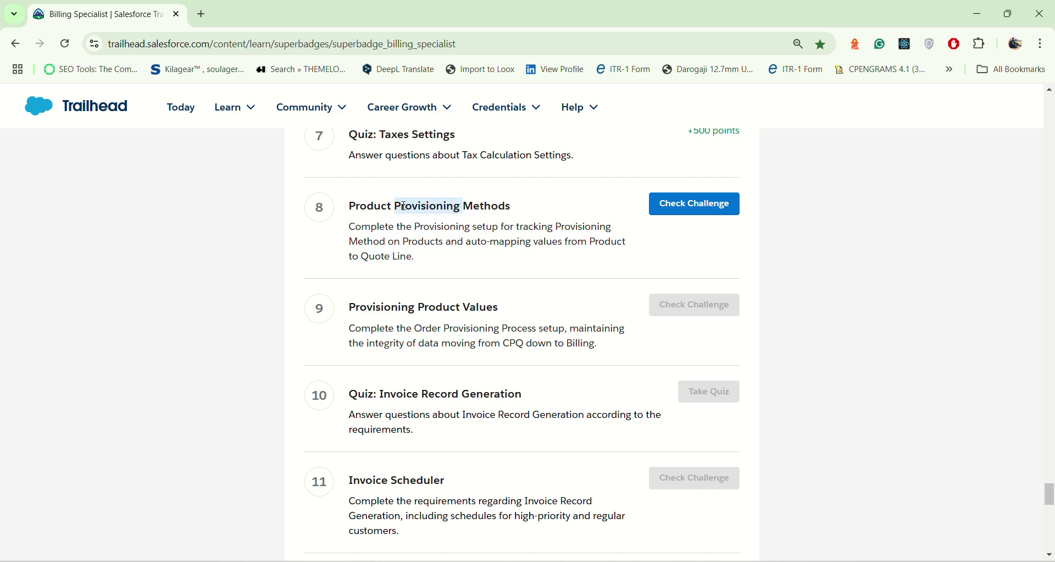
pyautogui.scroll(1, 479, 296)
pyautogui.scroll(12, 480, 296)
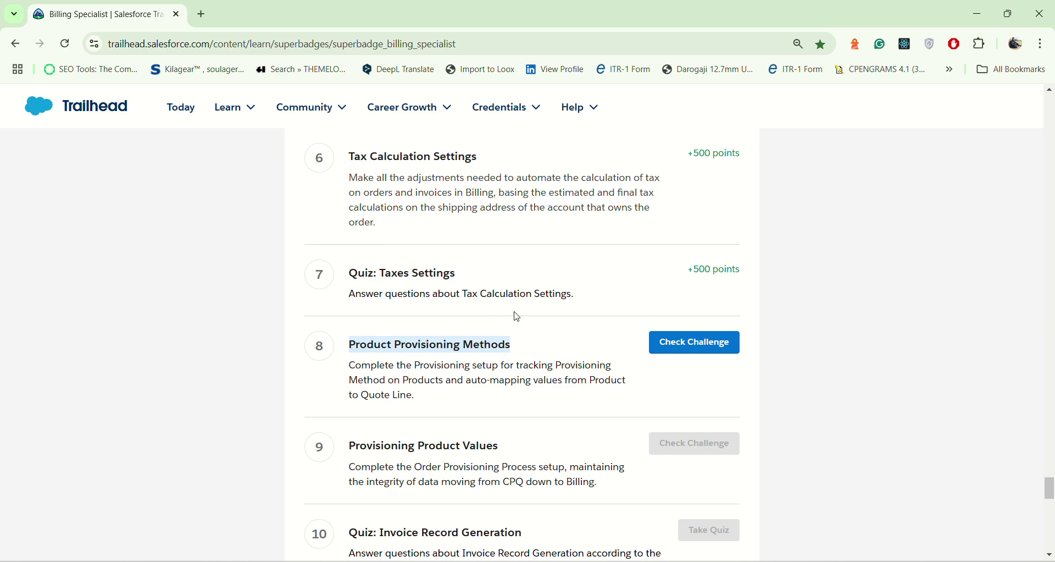
pyautogui.click(724, 343)
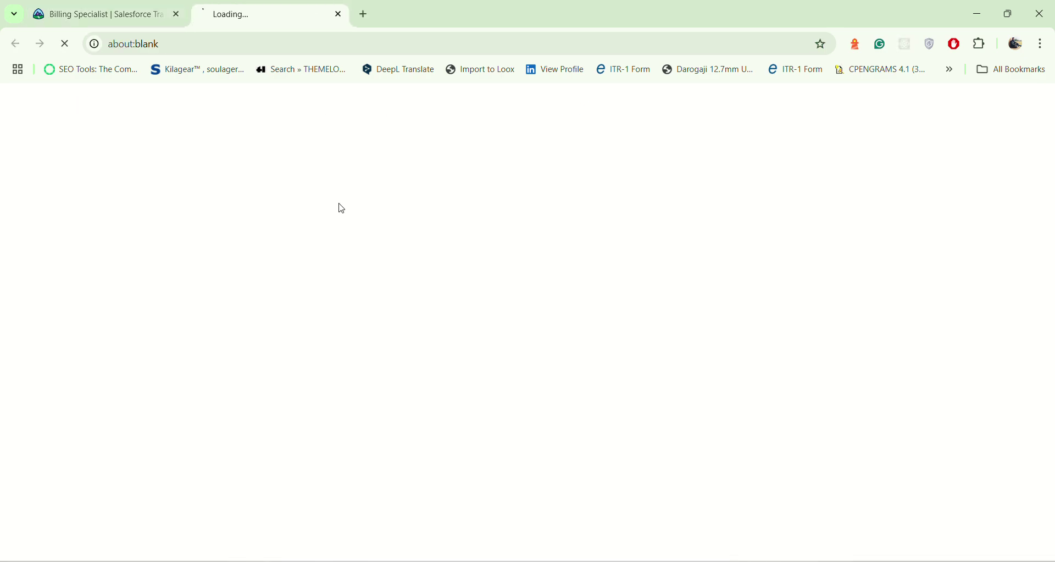
pyautogui.click(137, 15)
pyautogui.scroll(-15, 554, 391)
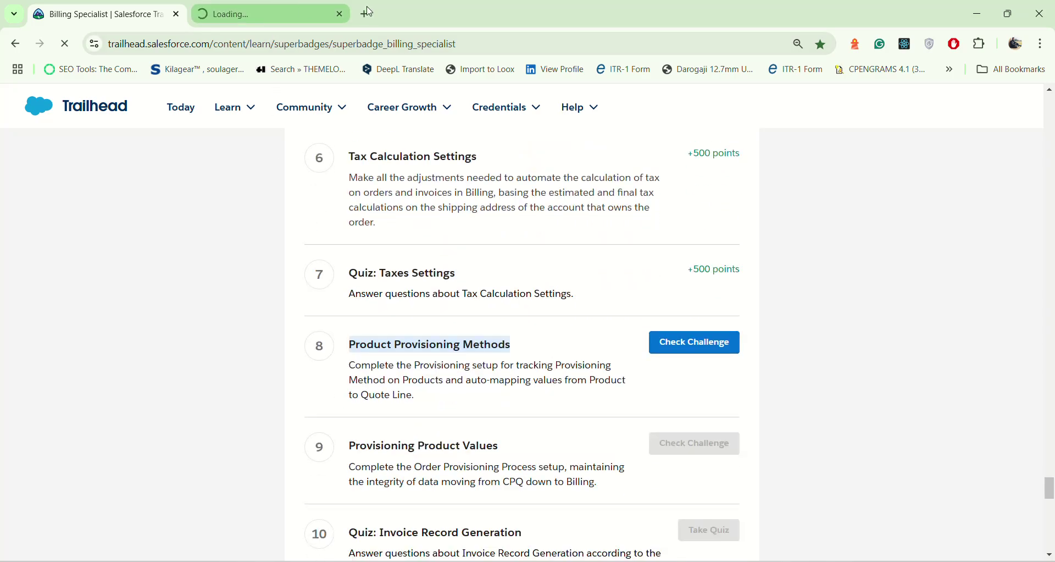
pyautogui.scroll(-2, 641, 395)
# Step: Launch the Salesforce org connected to the Billing Specialist superbadge challenges
pyautogui.scroll(10, 679, 385)
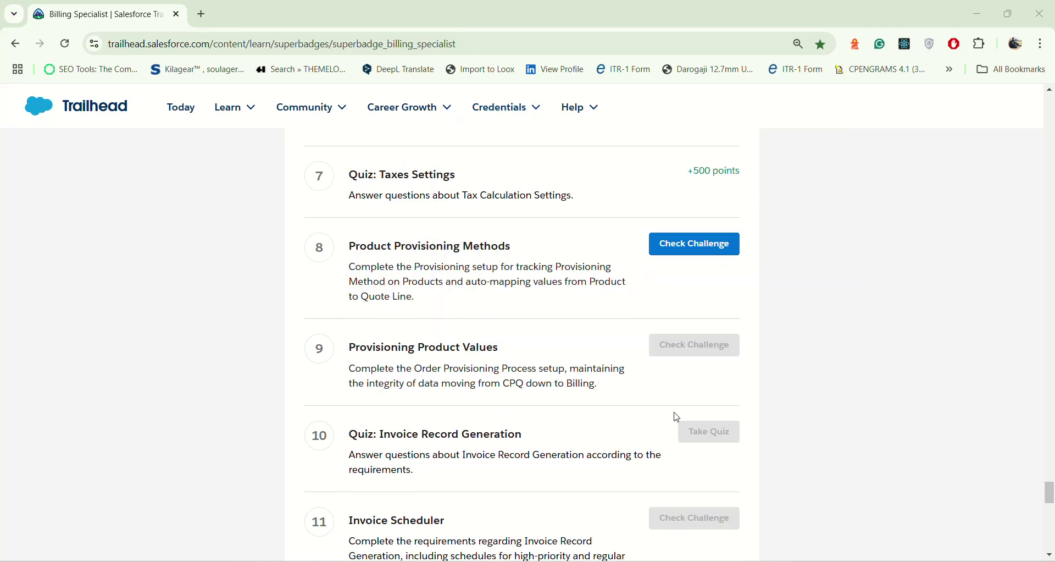
pyautogui.scroll(3, 697, 338)
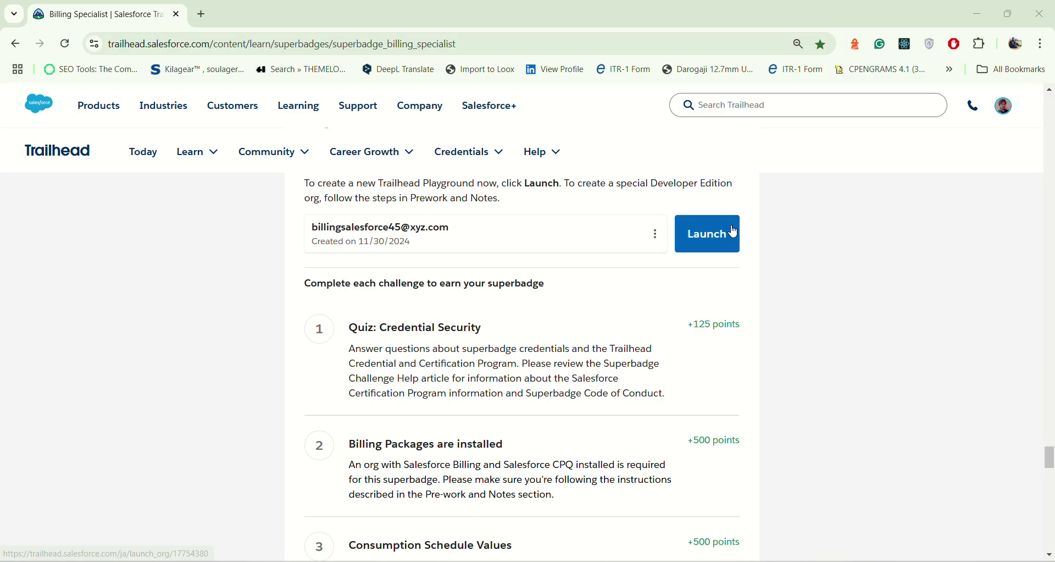
pyautogui.click(709, 234)
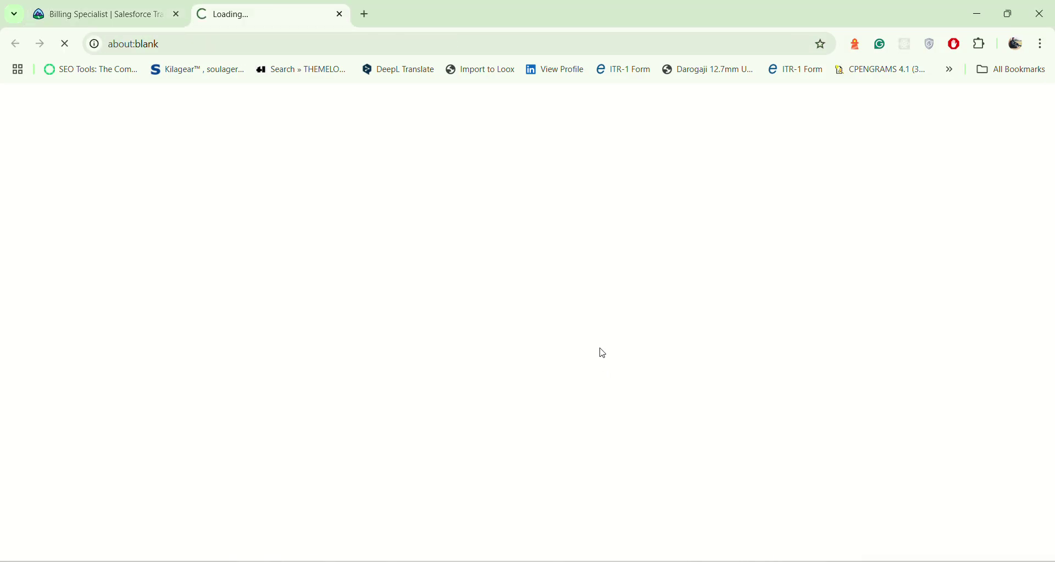
# Step: Return to the superbadge brief and examine the Provisioning Method field requirements, including its label, API name and field type
pyautogui.click(132, 14)
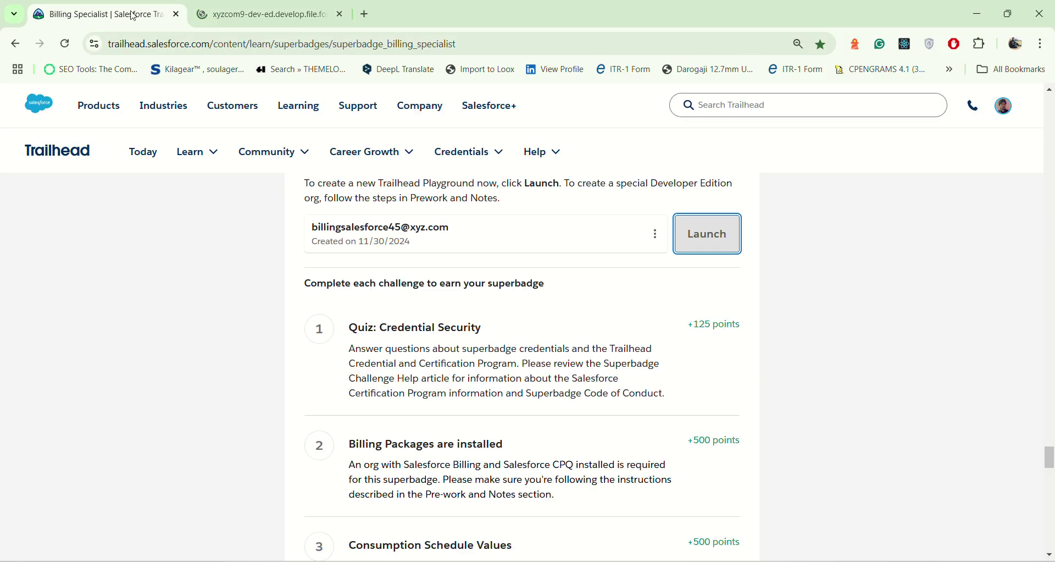
pyautogui.scroll(4, 532, 378)
pyautogui.scroll(15, 532, 379)
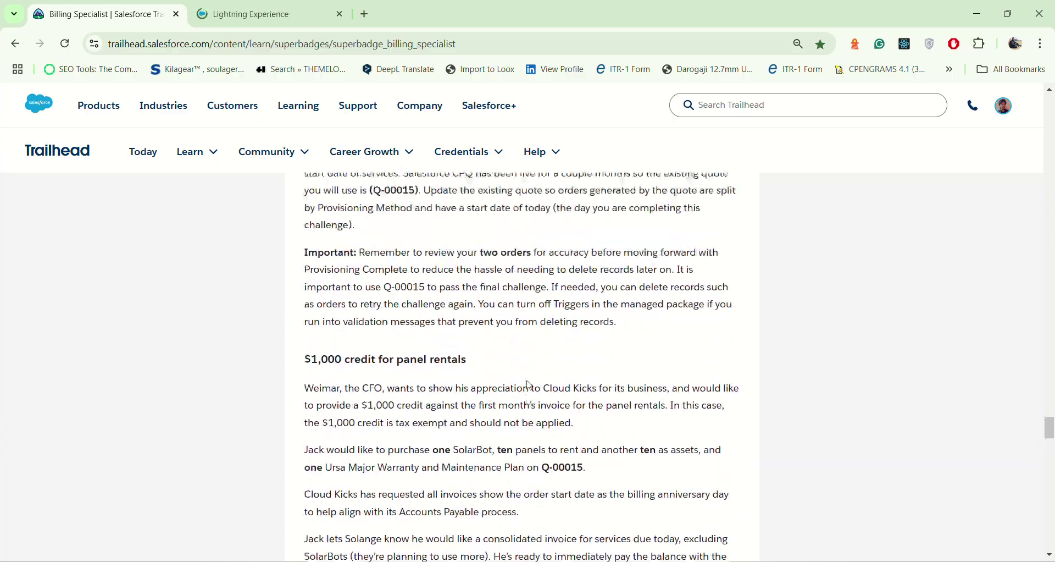
pyautogui.scroll(15, 404, 407)
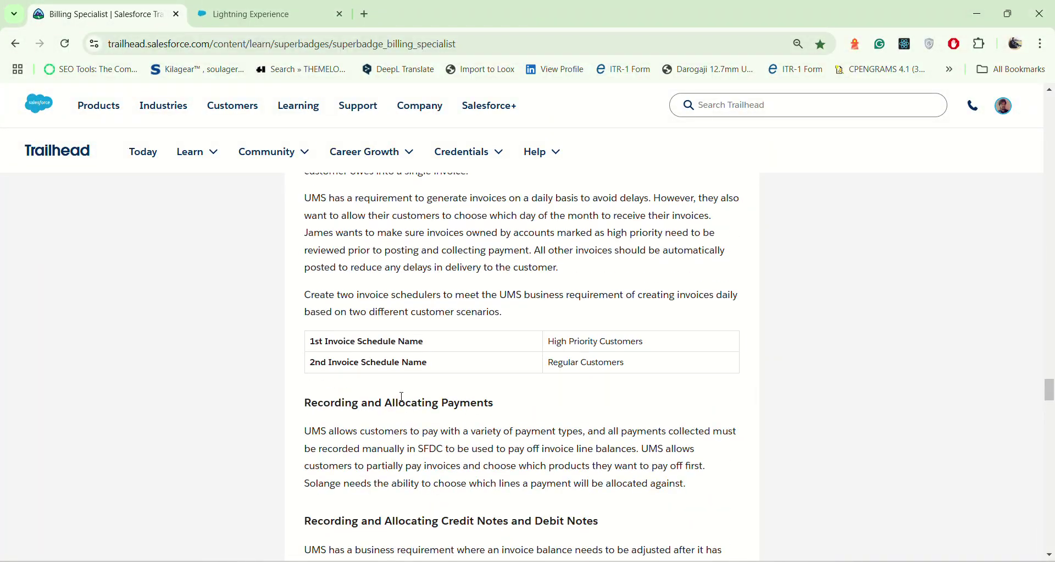
pyautogui.scroll(1, 407, 395)
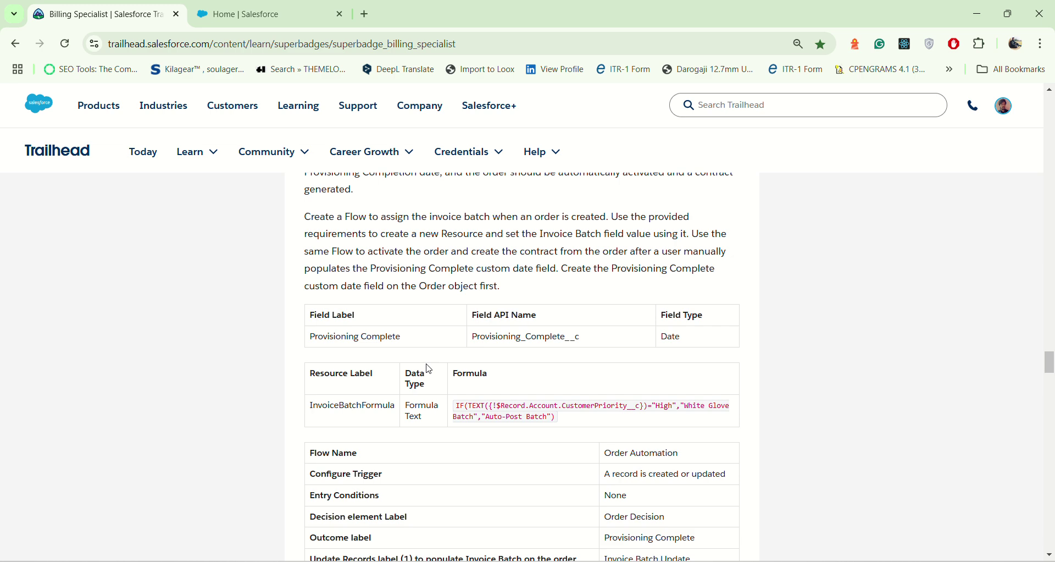
pyautogui.scroll(9, 426, 366)
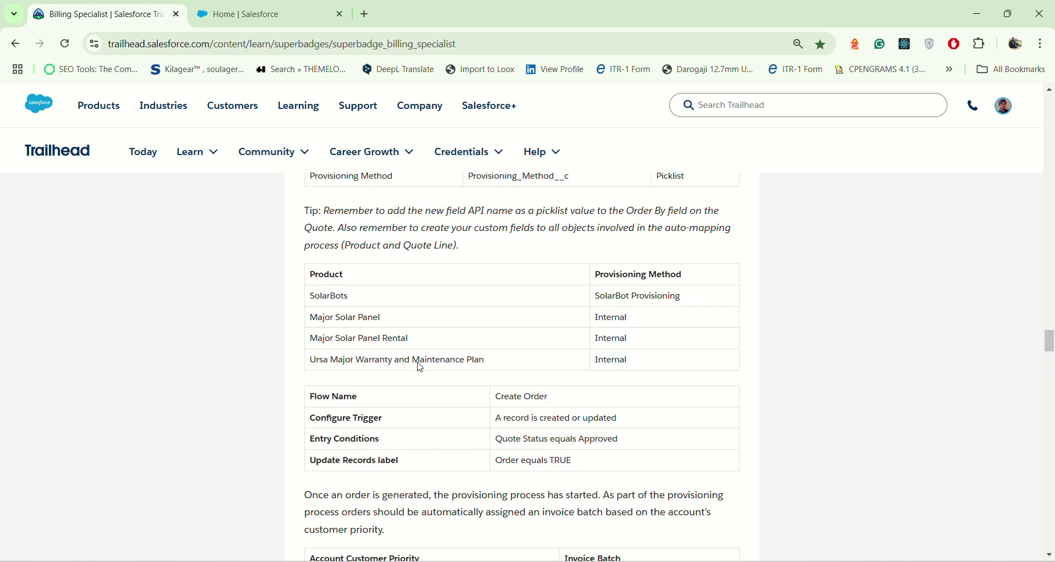
pyautogui.scroll(2, 421, 364)
pyautogui.scroll(-3, 310, 379)
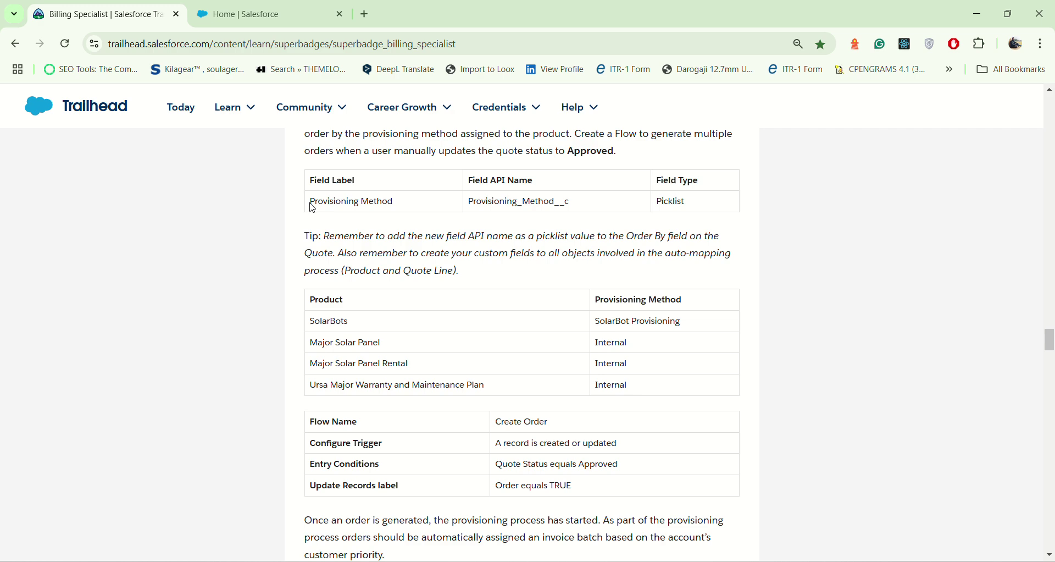
pyautogui.moveTo(310, 203); pyautogui.dragTo(590, 231)
pyautogui.click(691, 222)
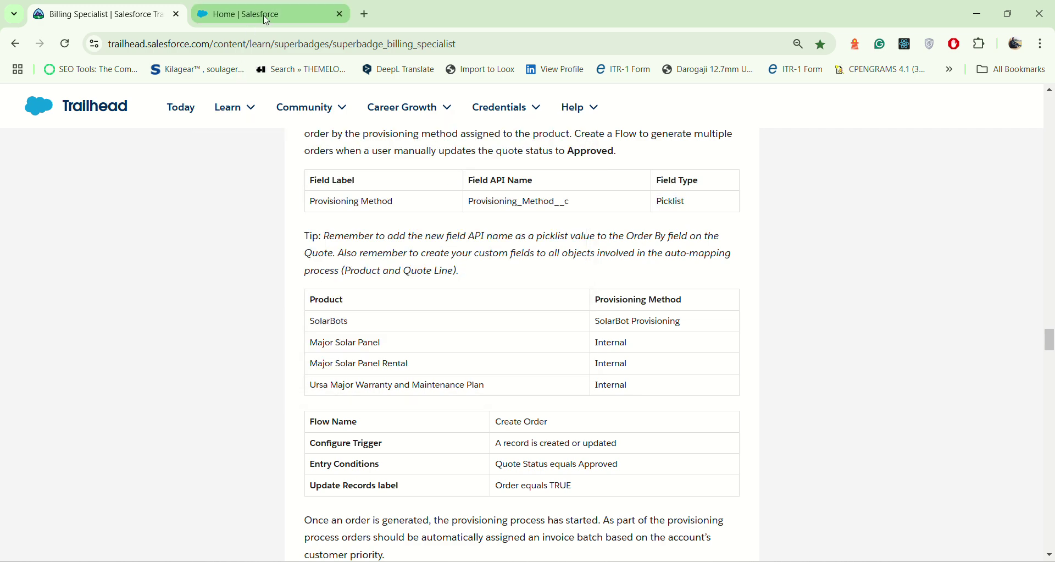
# Step: Switch to the Salesforce org's Setup, search the Object Manager for "product" and open the standard Product object
pyautogui.click(231, 17)
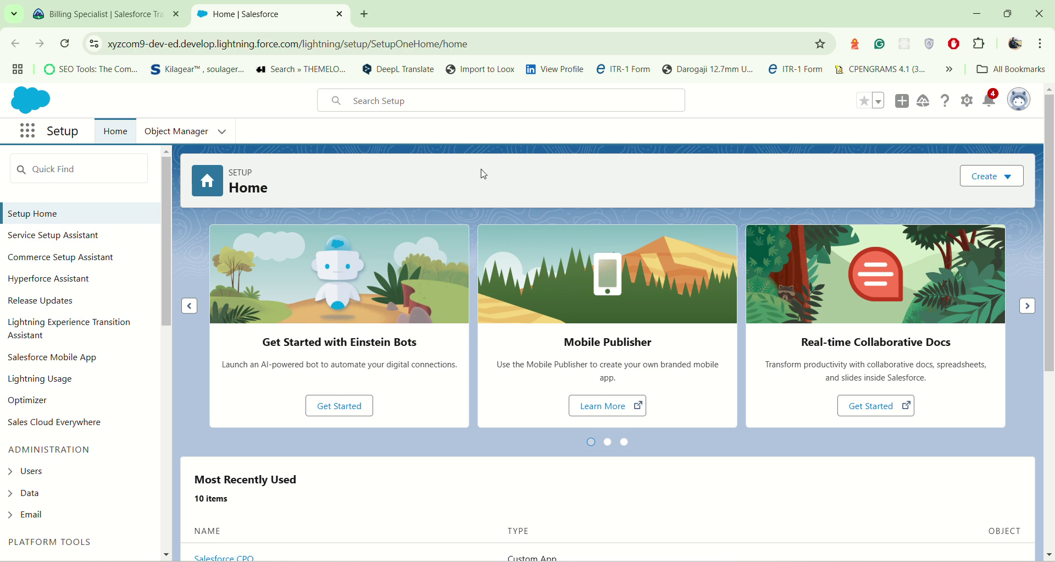
pyautogui.click(77, 170)
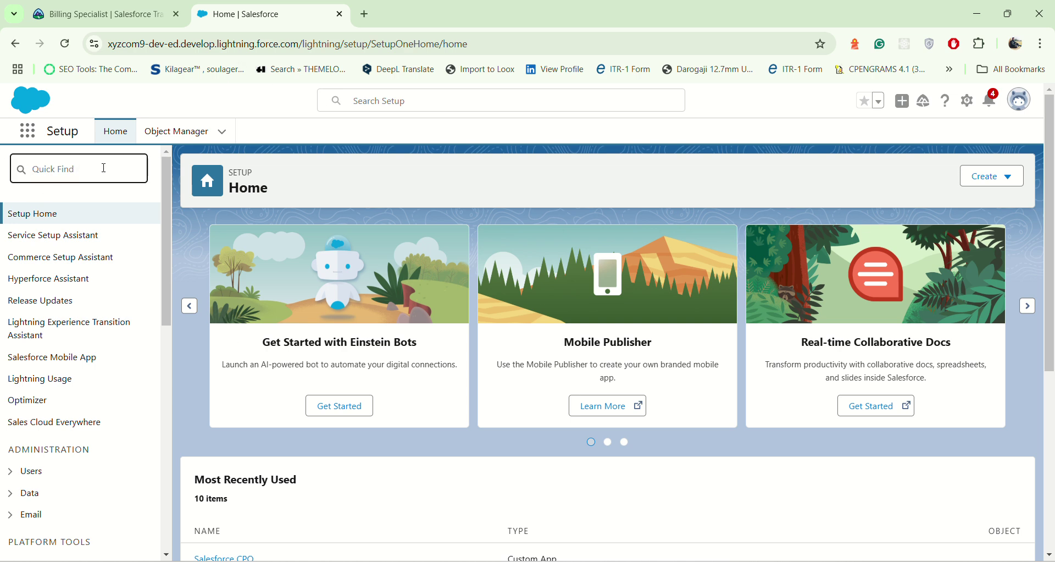
pyautogui.click(176, 132)
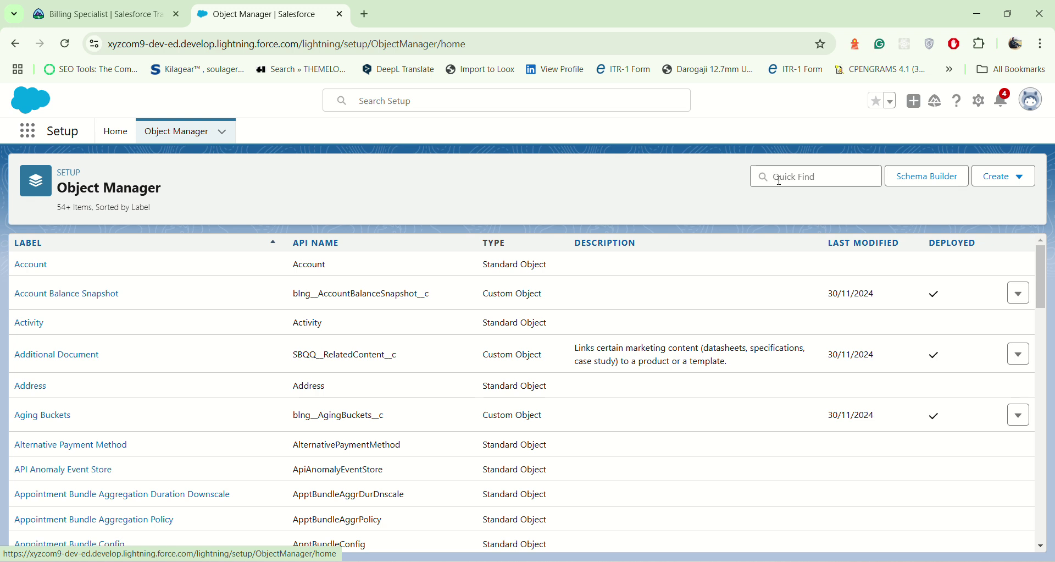
pyautogui.click(795, 174)
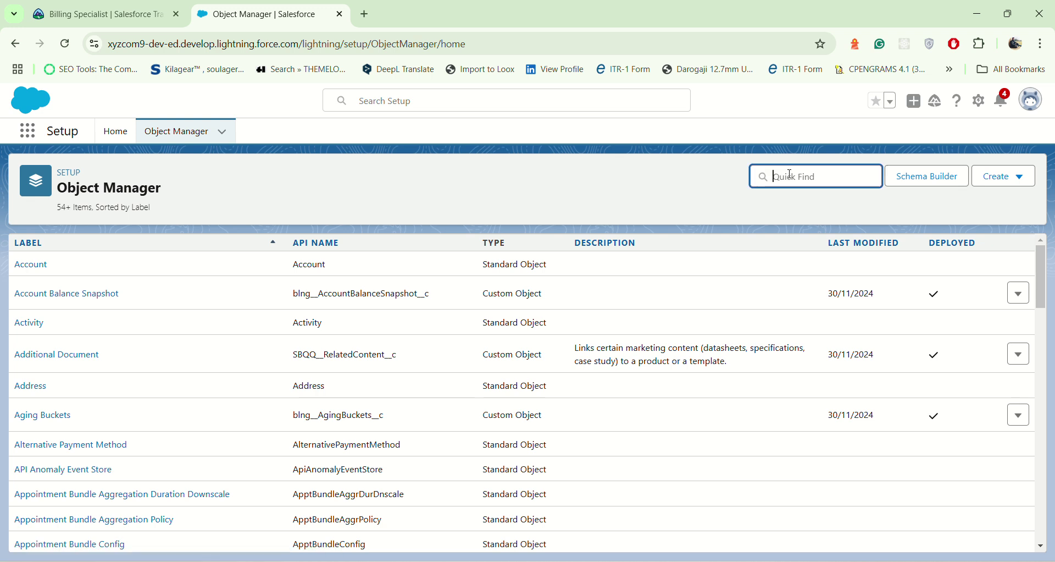
pyautogui.write('pro')
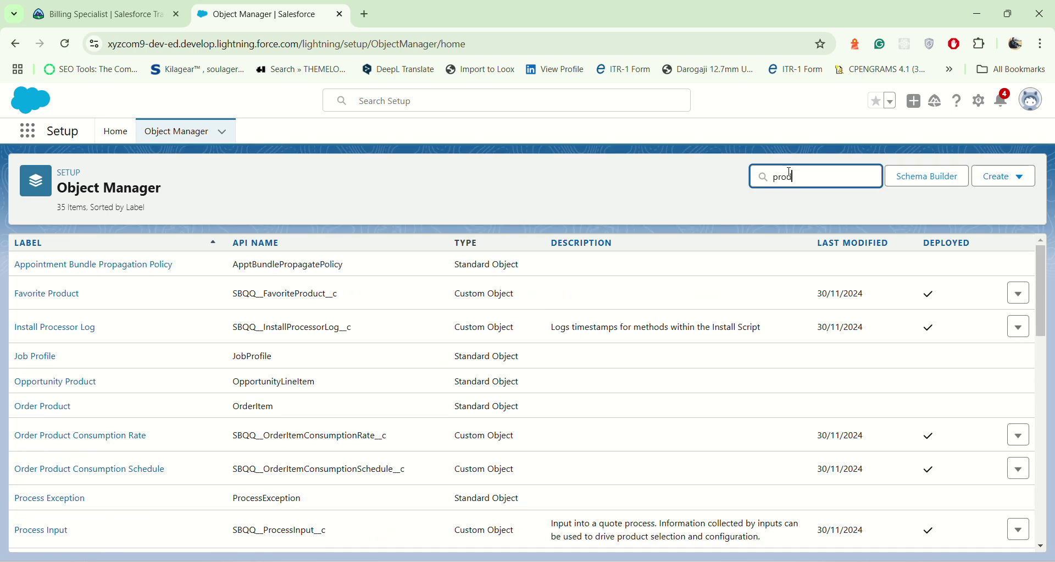
pyautogui.write('duct')
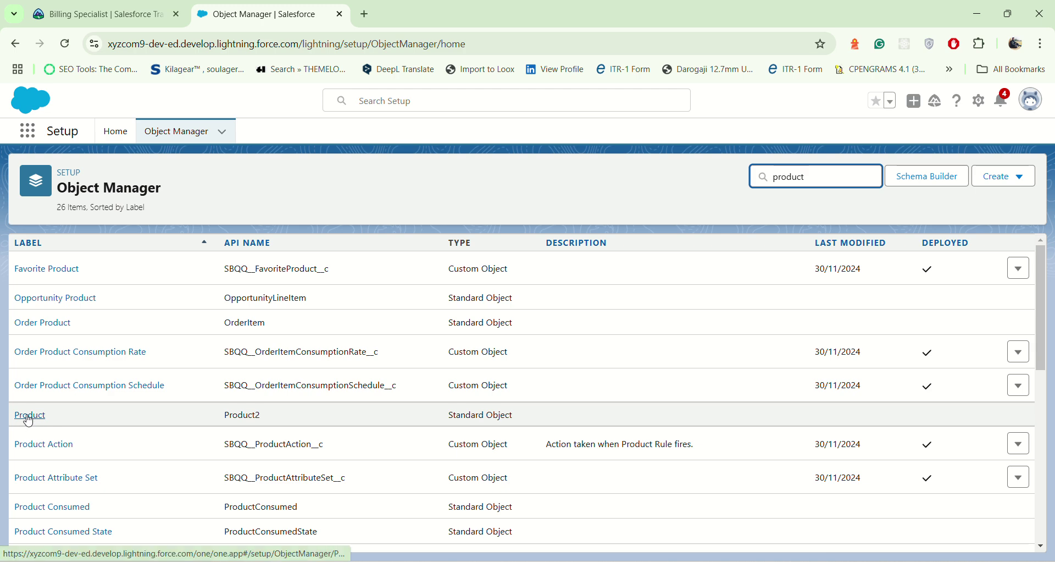
pyautogui.click(36, 415)
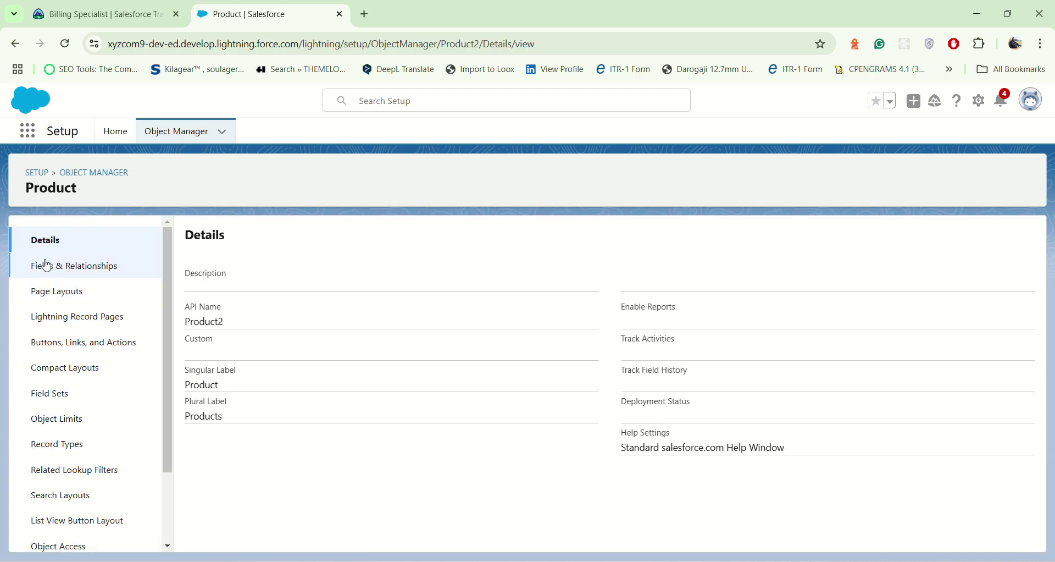
# Step: Start a new custom field on the Product object with the Picklist data type and proceed to its details
pyautogui.click(41, 265)
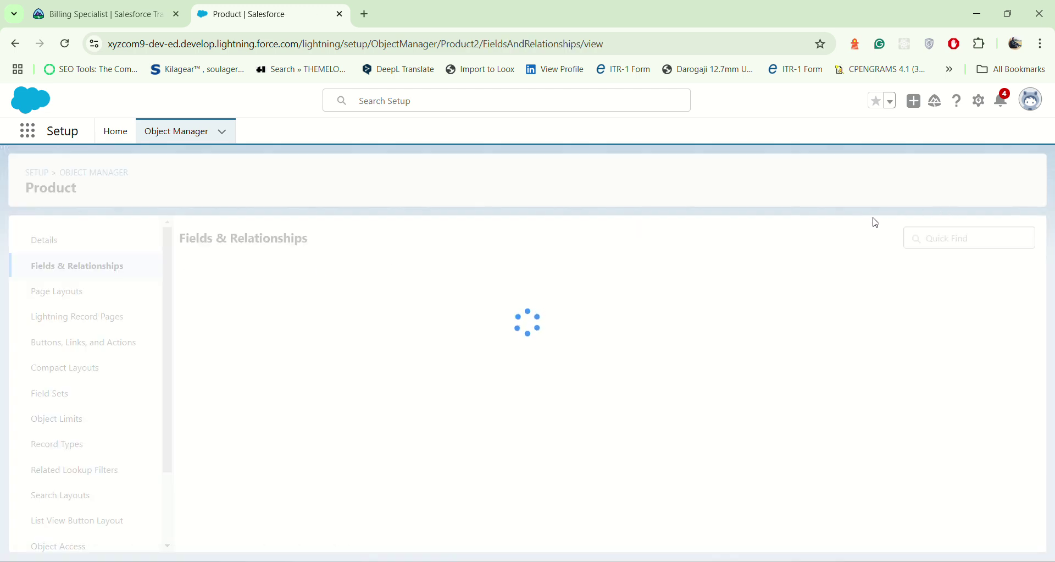
pyautogui.click(742, 238)
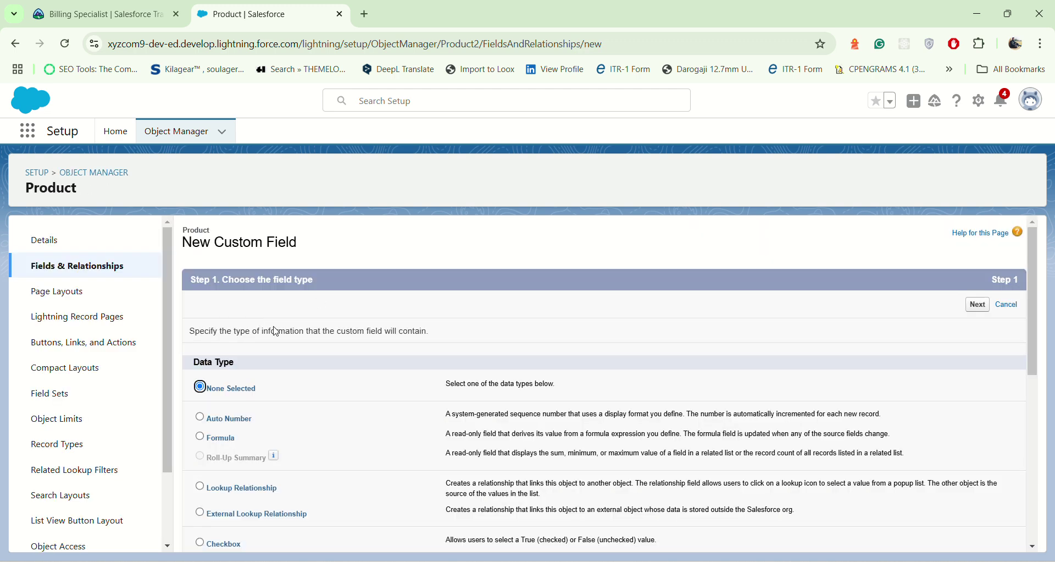
pyautogui.scroll(-7, 235, 446)
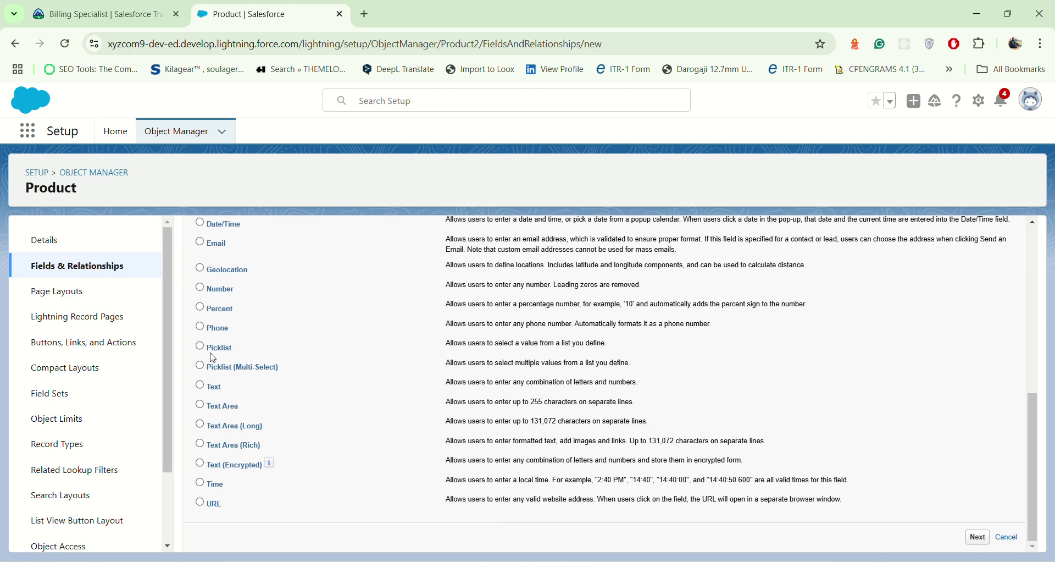
pyautogui.click(213, 351)
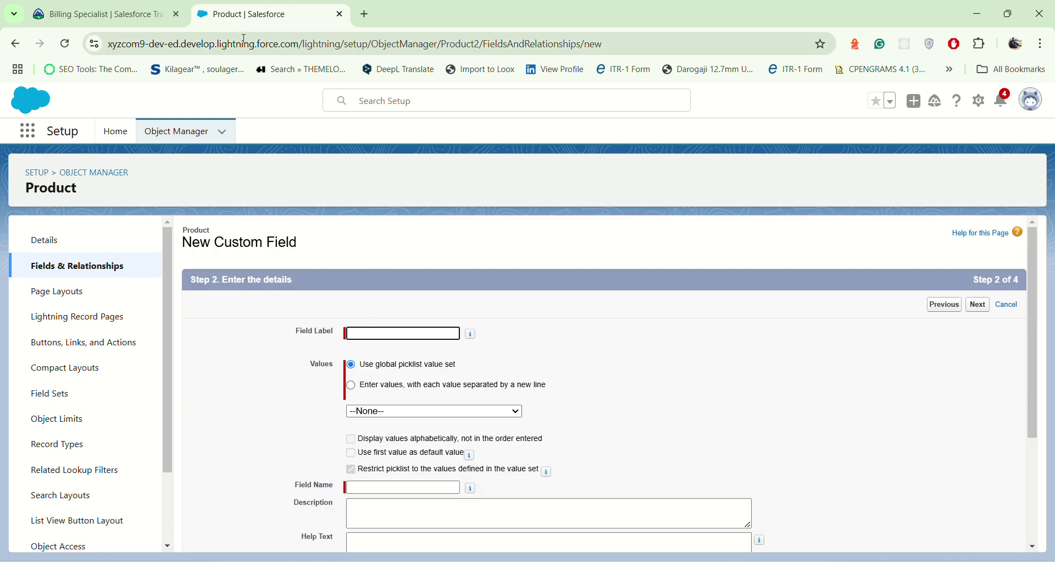
# Step: Copy the field label from the superbadge requirements and set the new picklist's Field Label to Provisioning Method
pyautogui.hotkey('ctrl', 'shift', 'Tab')
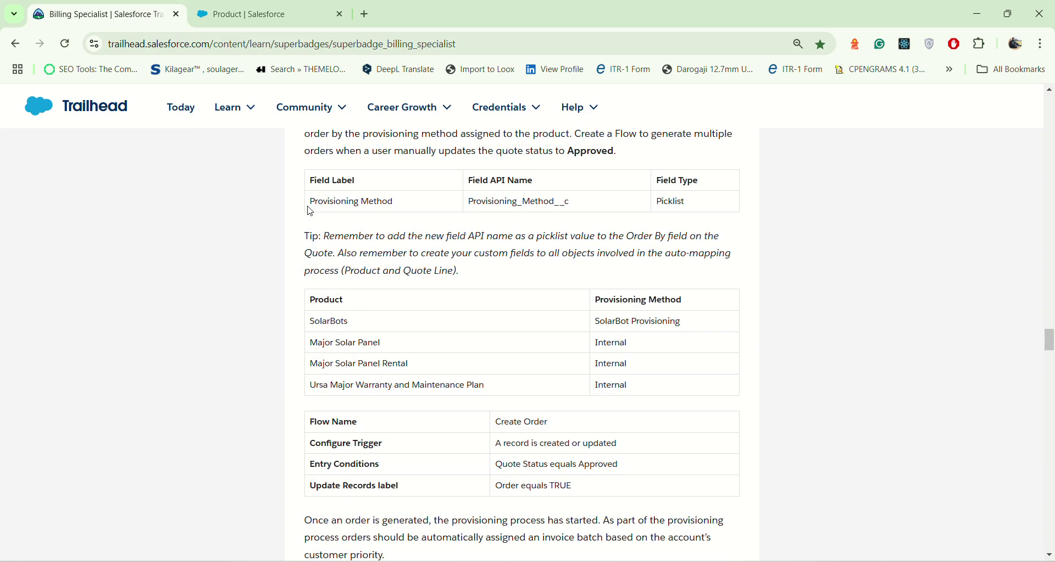
pyautogui.moveTo(313, 198); pyautogui.dragTo(396, 202)
pyautogui.hotkey('ctrl', 'c')
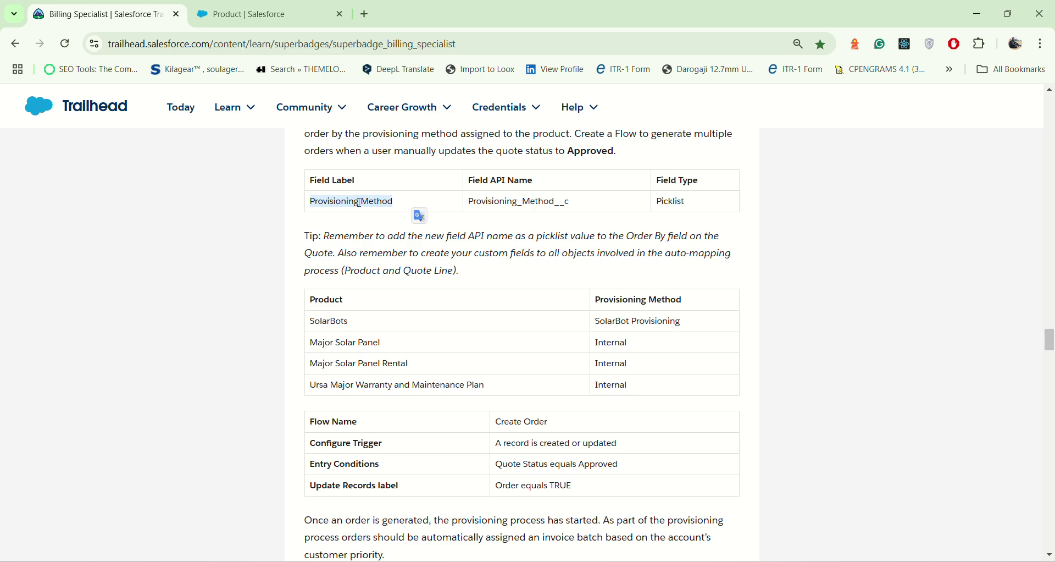
pyautogui.click(235, 19)
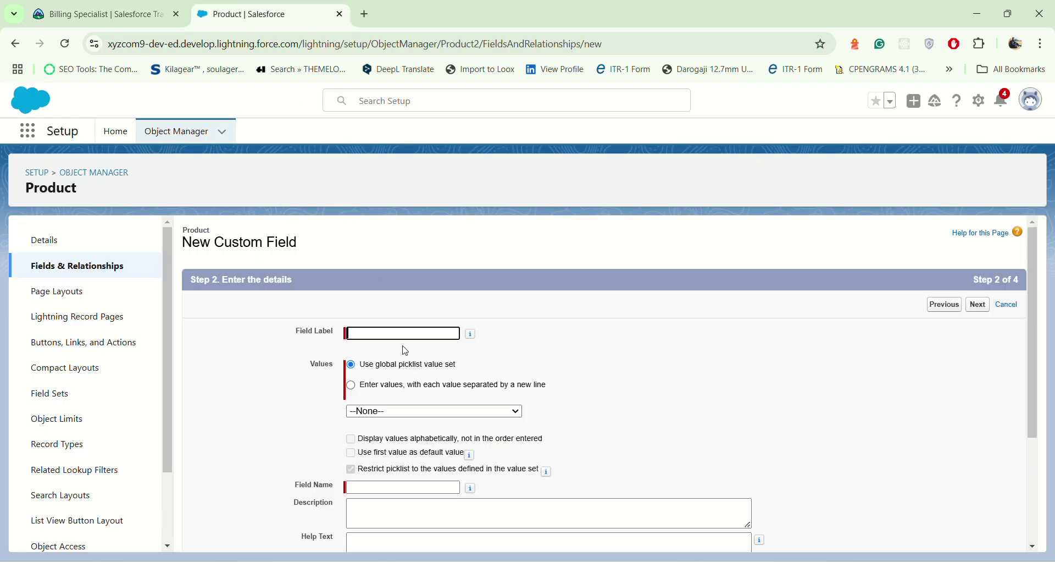
pyautogui.hotkey('ctrl', 'v')
# Step: Choose to enter the picklist values manually and add SolarBot Provisioning, copied from the requirements, as the first value
pyautogui.click(352, 388)
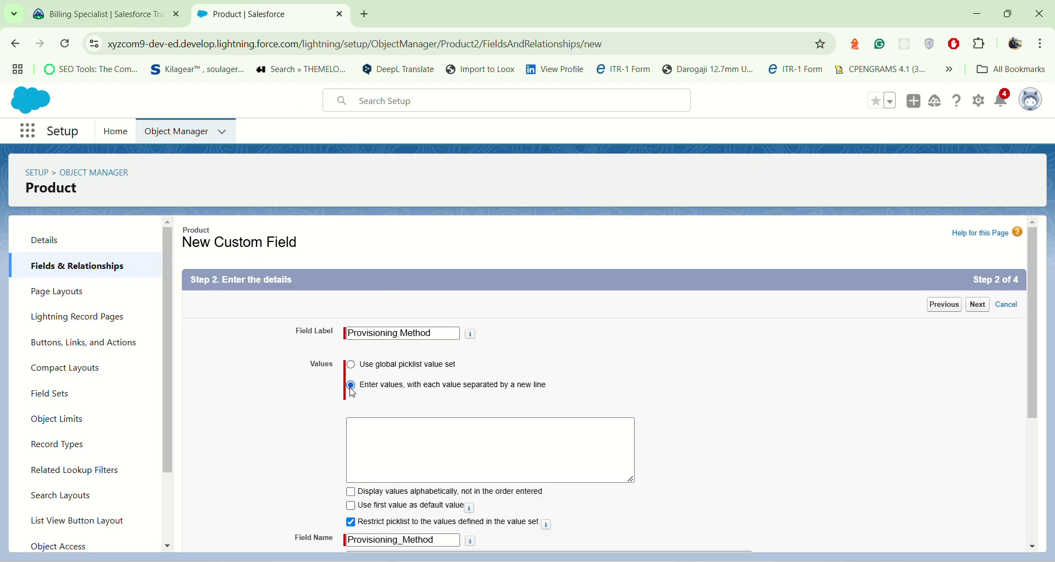
pyautogui.click(115, 14)
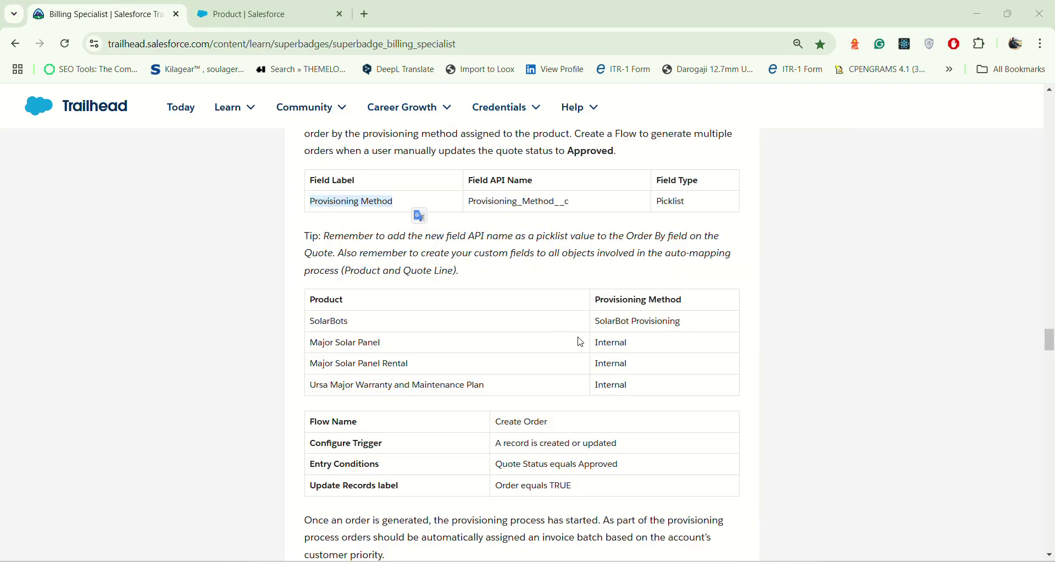
pyautogui.moveTo(595, 327); pyautogui.dragTo(693, 328)
pyautogui.hotkey('ctrl', 'c')
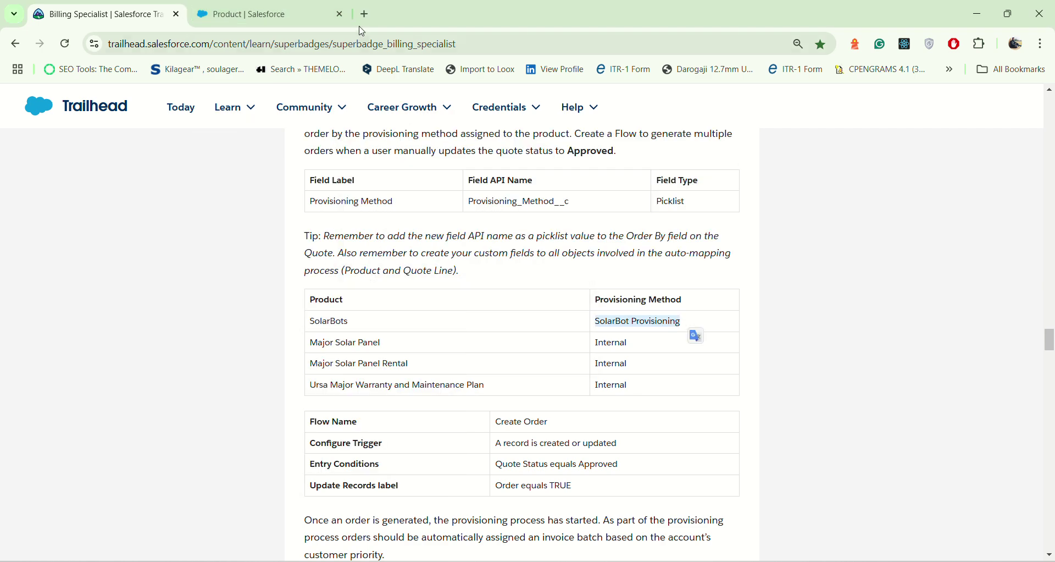
pyautogui.click(326, 14)
pyautogui.click(427, 454)
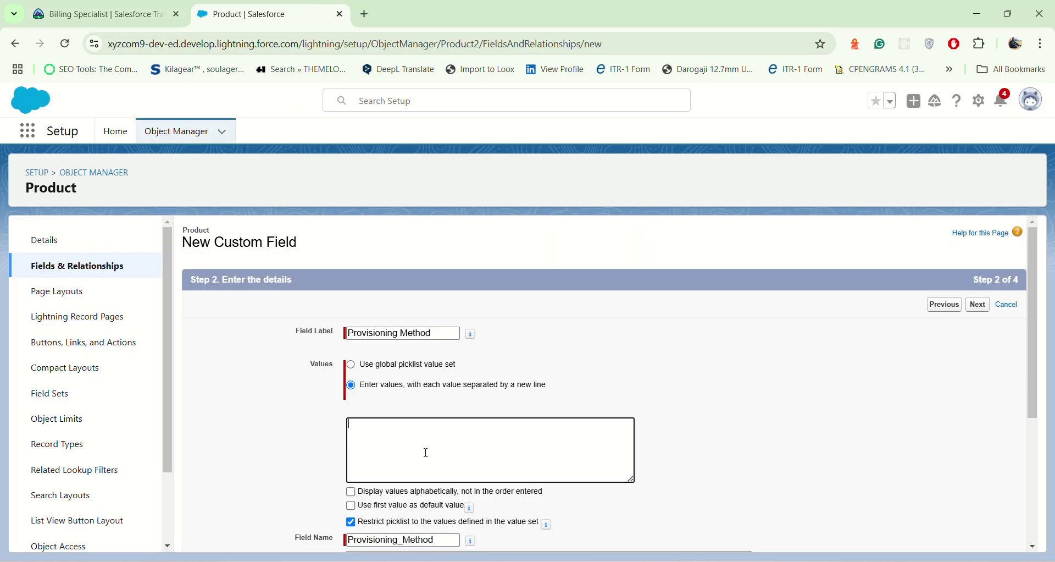
pyautogui.hotkey('ctrl', 'v')
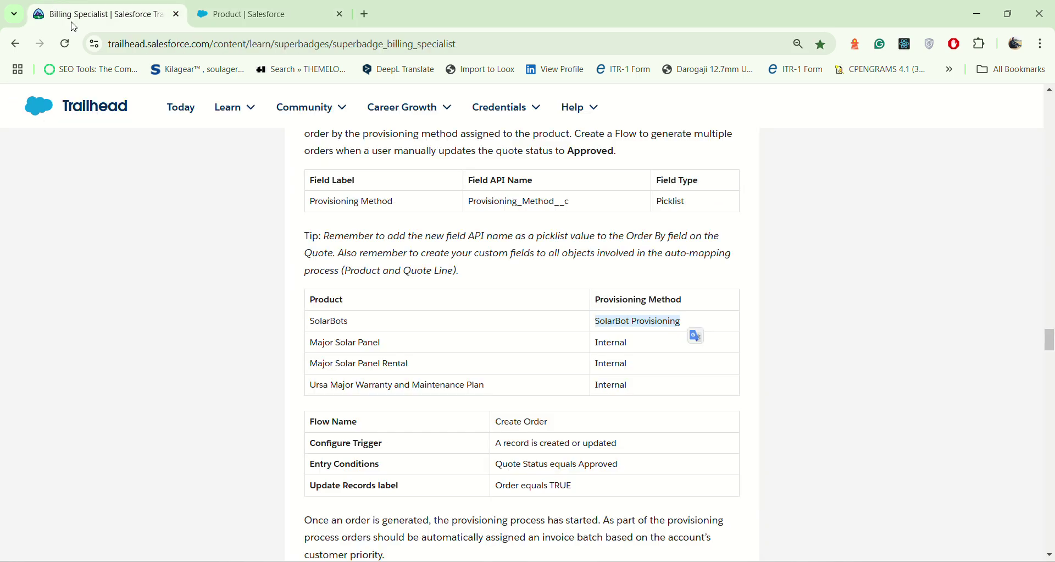
# Step: Copy Internal from the superbadge's provisioning table and add it as the second picklist value of the Product field
pyautogui.click(74, 21)
pyautogui.moveTo(607, 343); pyautogui.dragTo(628, 338)
pyautogui.doubleClick(613, 338)
pyautogui.hotkey('ctrl', 'c')
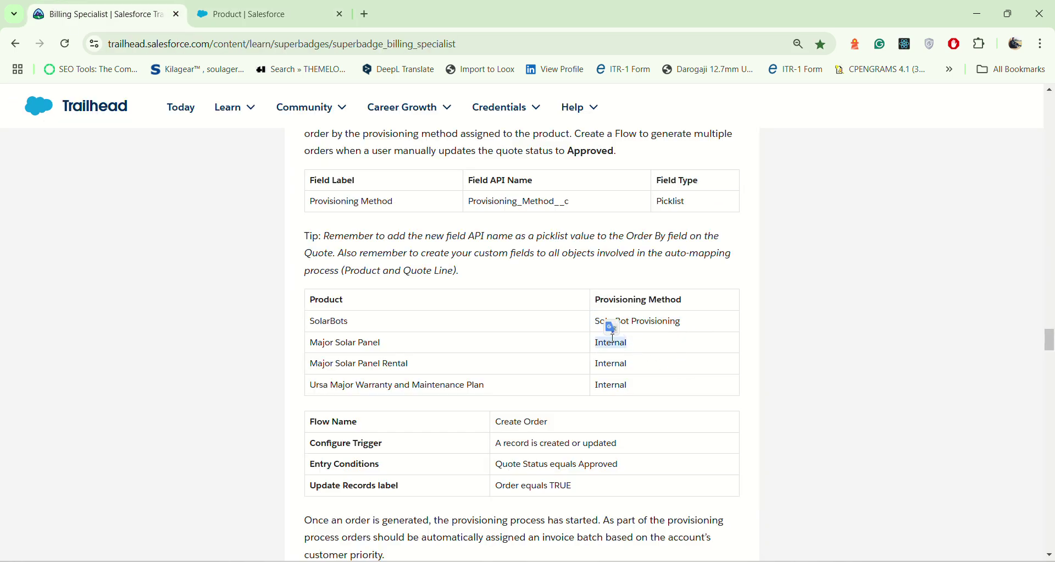
pyautogui.hotkey('ctrl', 'Tab')
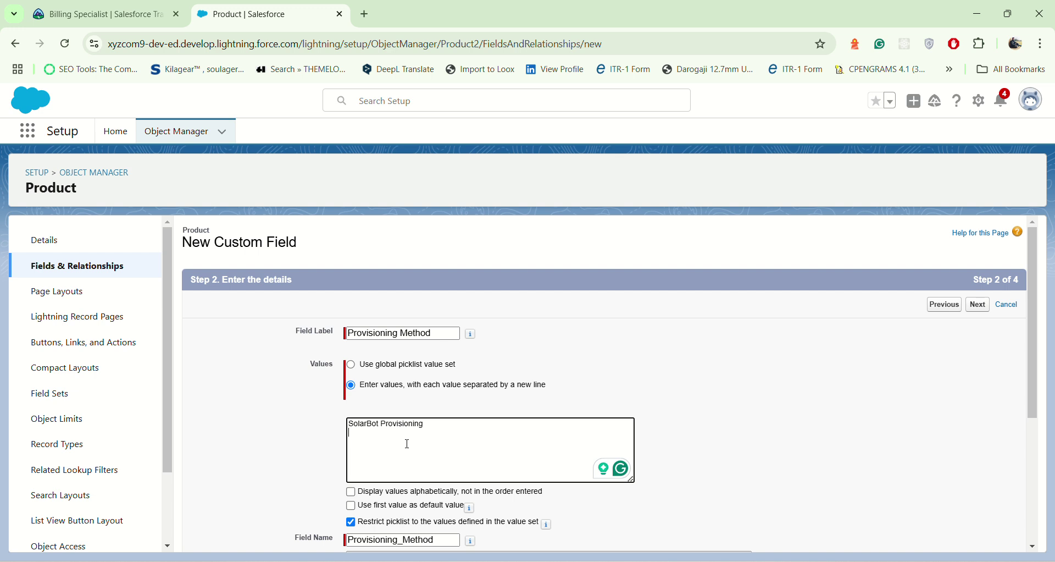
pyautogui.hotkey('ctrl', 'v')
# Step: Save the Provisioning Method field on Product, keeping the default field-level security and all three page layouts
pyautogui.scroll(-4, 461, 422)
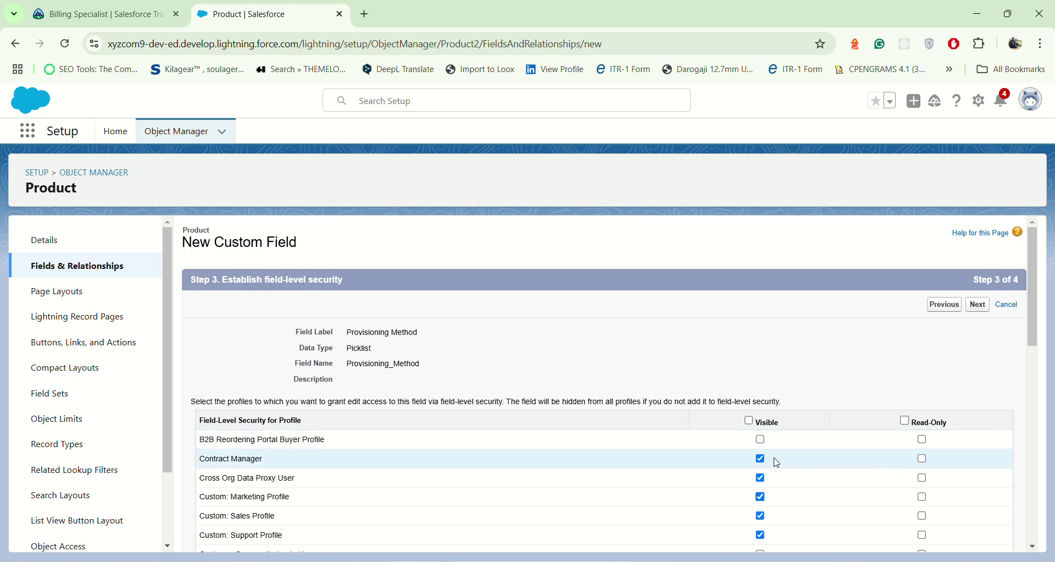
pyautogui.click(979, 305)
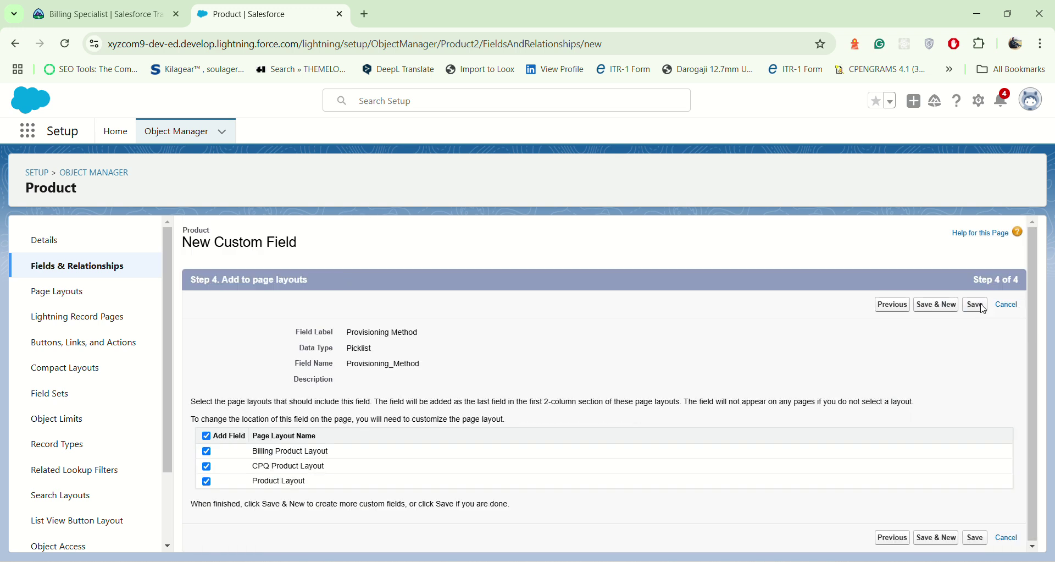
pyautogui.click(977, 305)
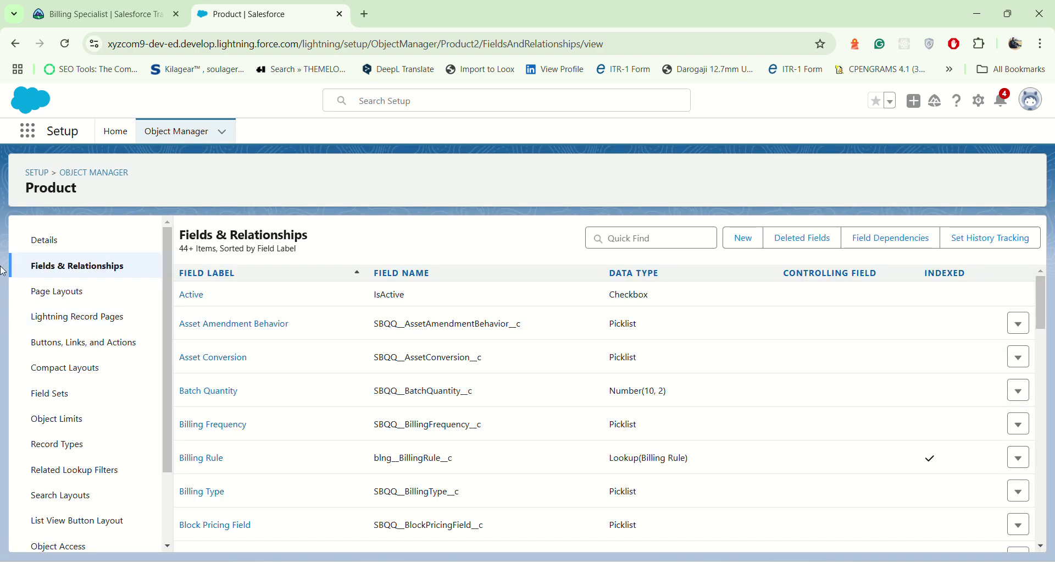
# Step: Search the Object Manager for Quote, open the Quote Line object and check the superbadge requirements
pyautogui.click(187, 130)
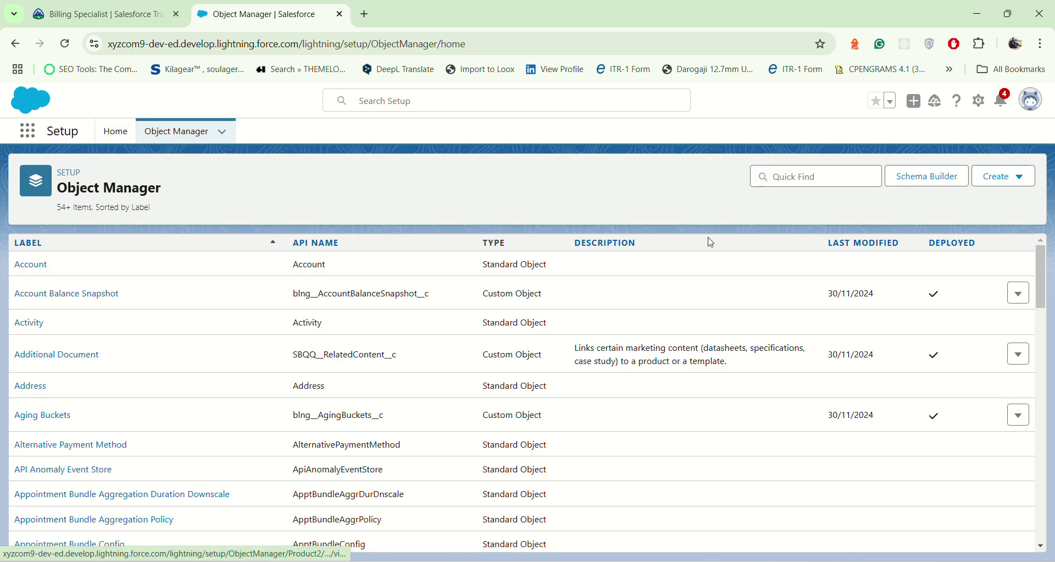
pyautogui.click(812, 174)
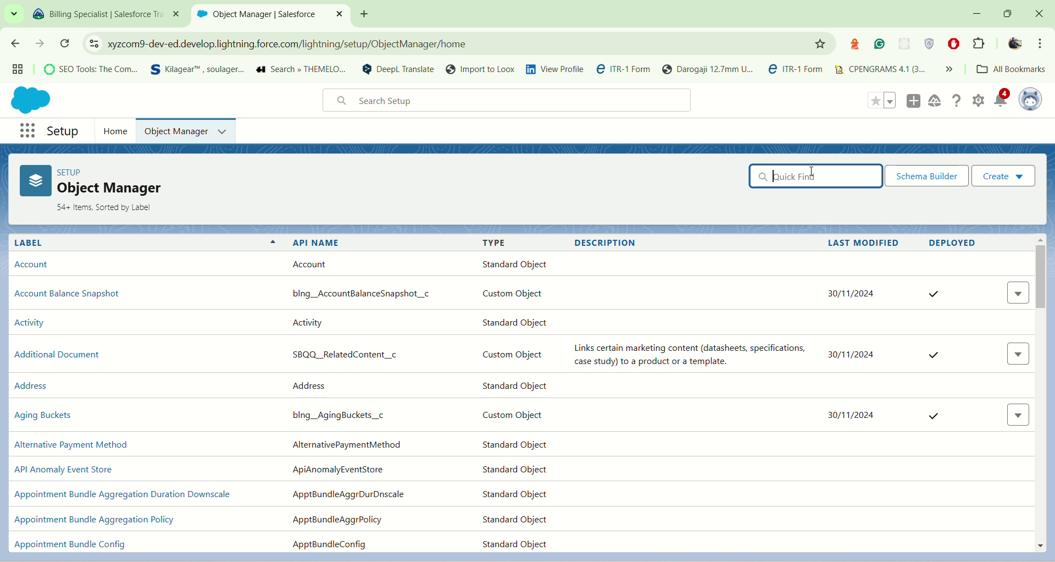
pyautogui.write('Quote')
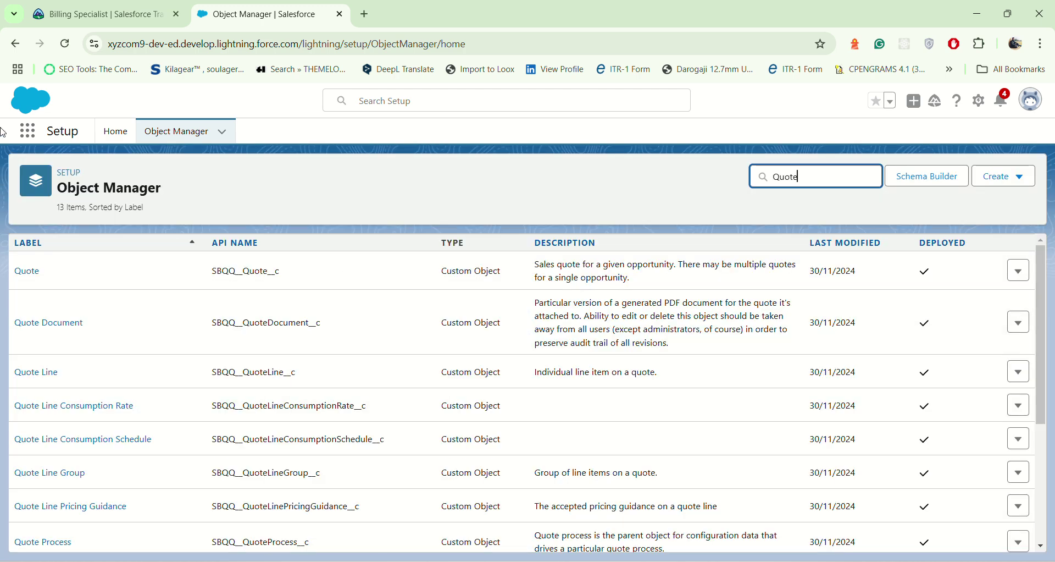
pyautogui.click(22, 372)
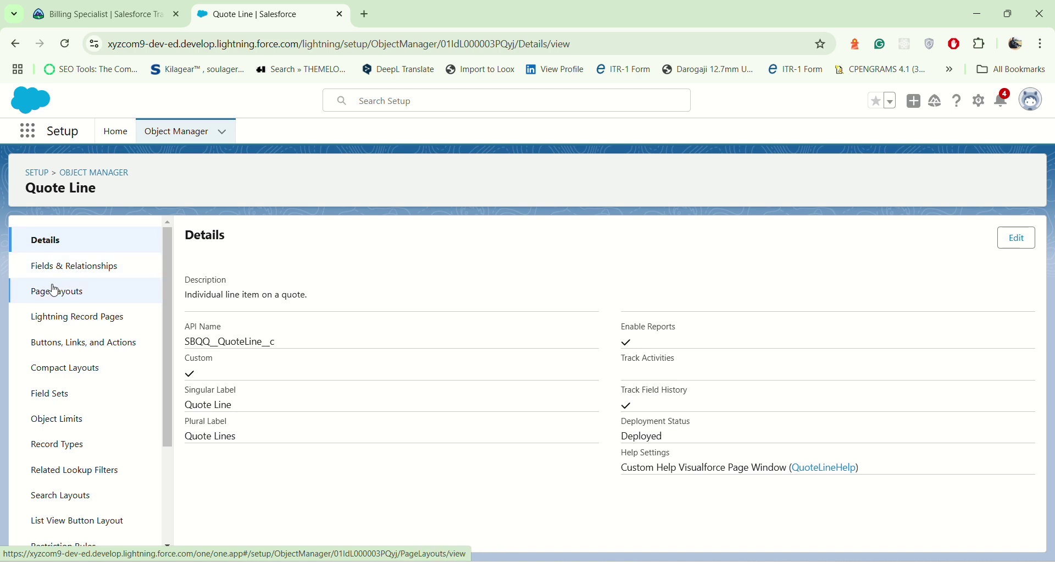
pyautogui.click(110, 12)
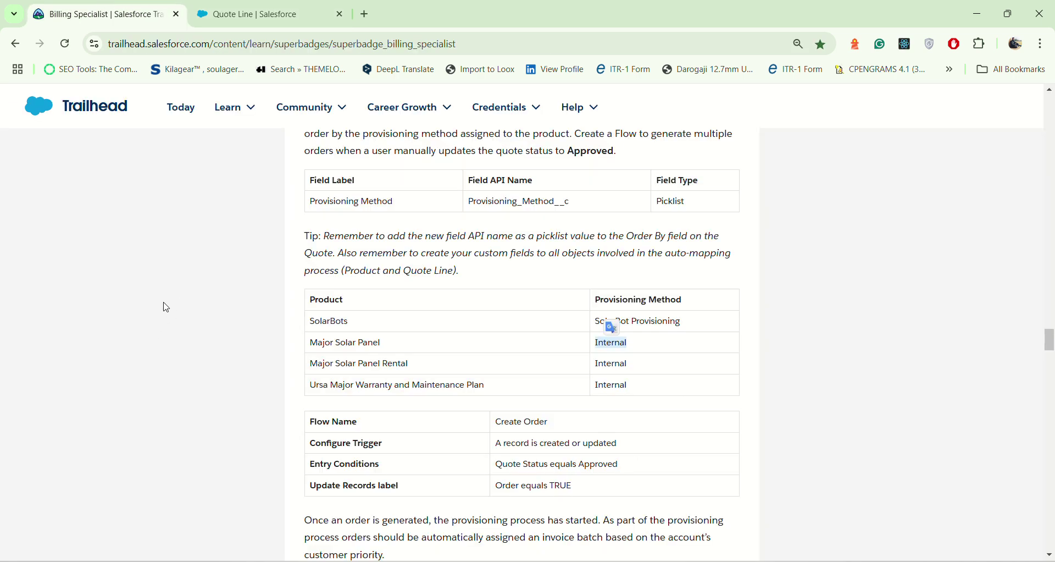
pyautogui.click(250, 12)
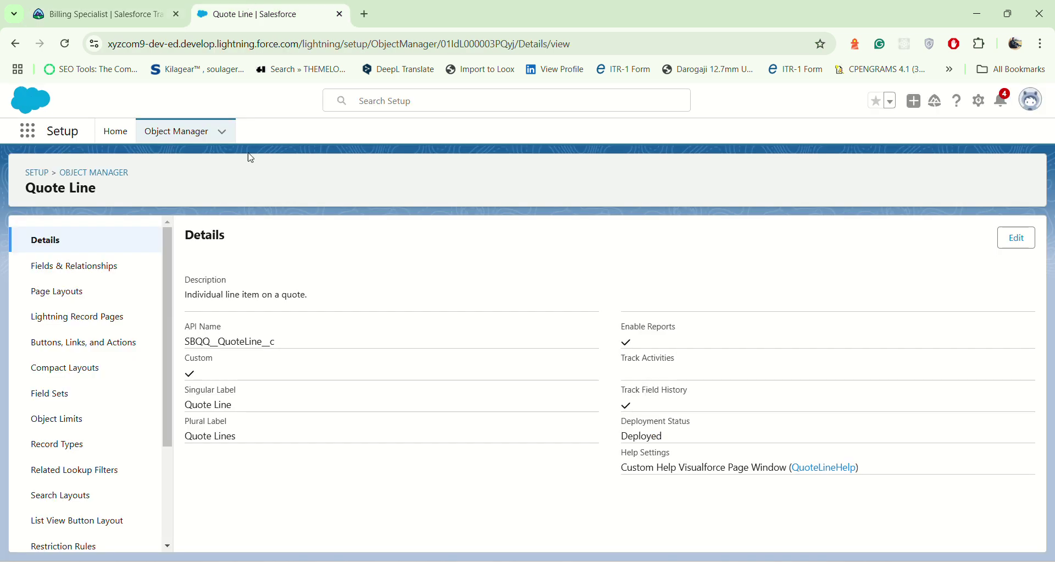
# Step: Start a new custom field on the Quote Line object with the Picklist data type and proceed to its details
pyautogui.click(95, 274)
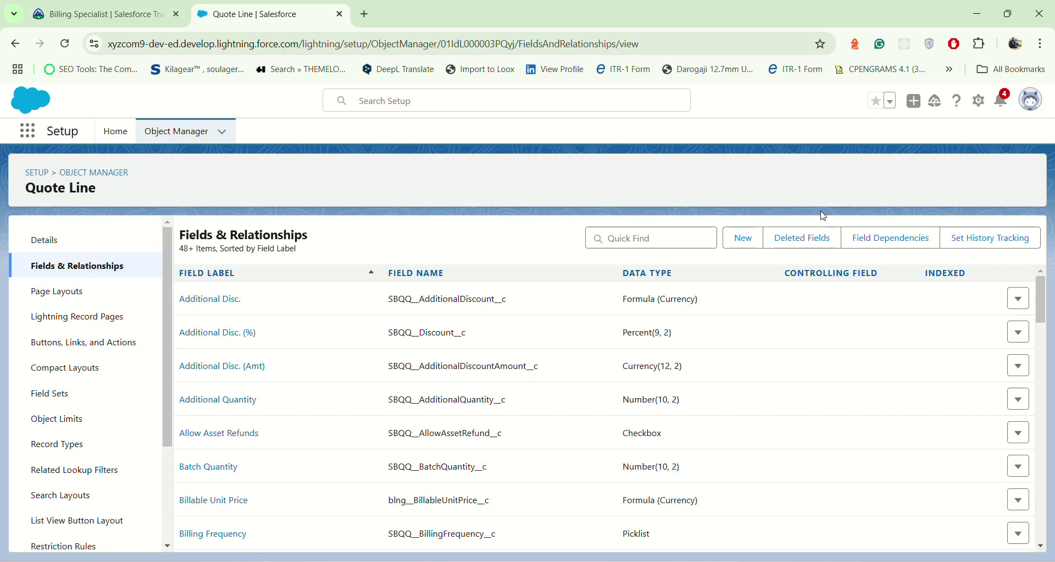
pyautogui.click(743, 237)
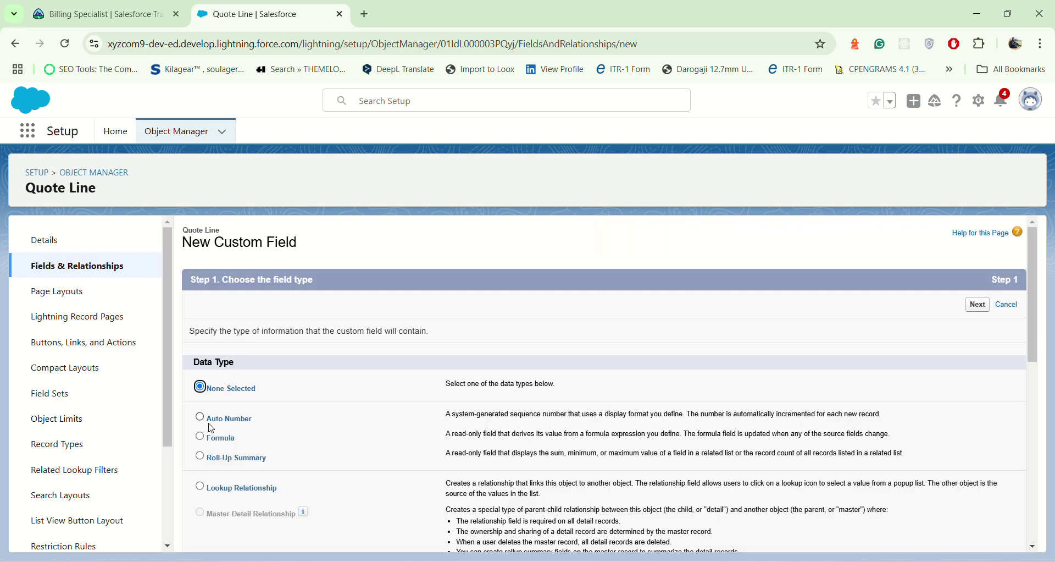
pyautogui.scroll(-6, 212, 440)
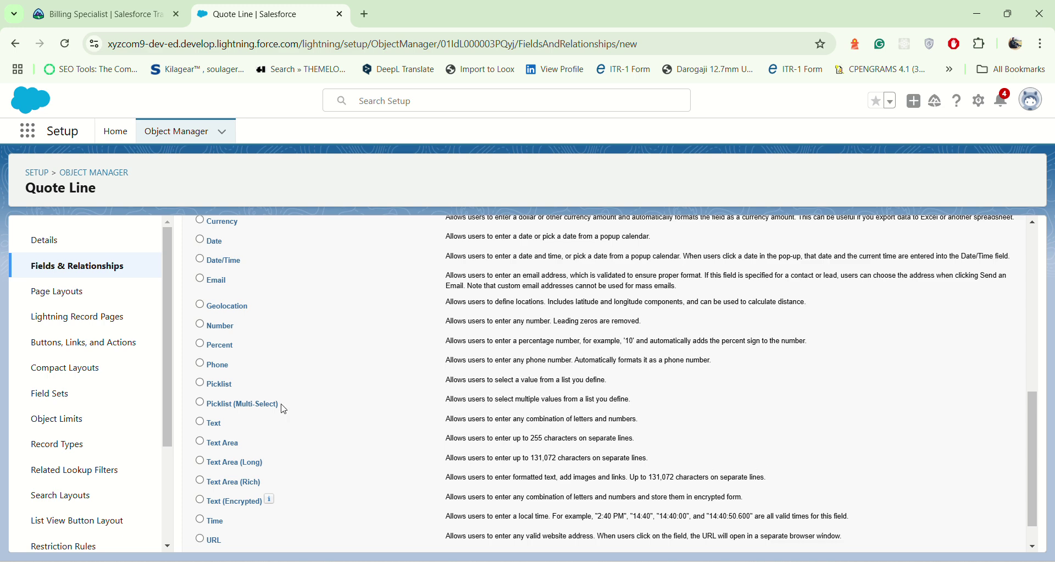
pyautogui.click(200, 384)
pyautogui.scroll(10, 726, 427)
pyautogui.click(978, 302)
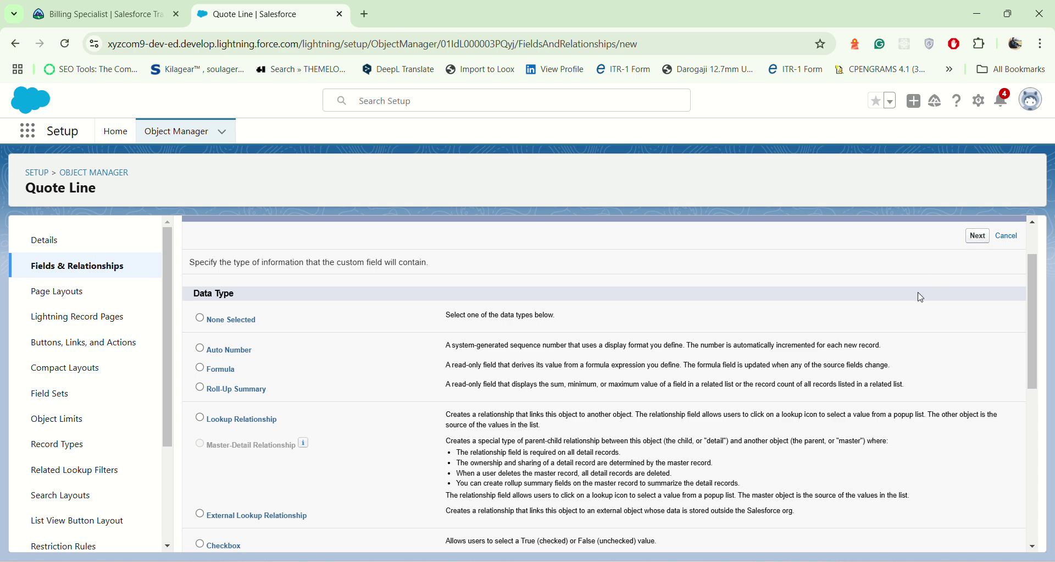
# Step: Copy the field label from the superbadge requirements and set the Quote Line field's label to Provisioning Method
pyautogui.click(99, 15)
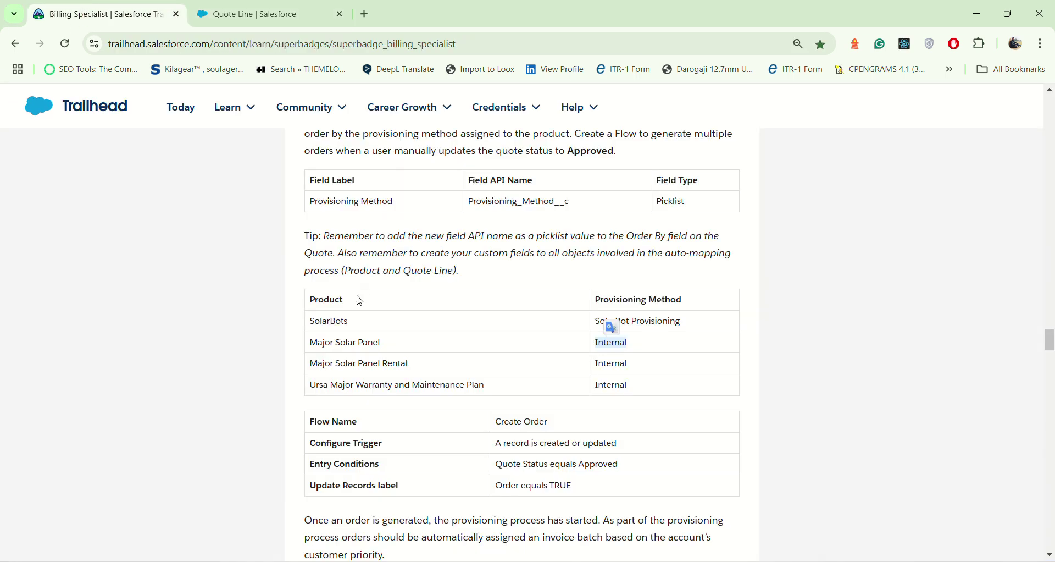
pyautogui.tripleClick(351, 201)
pyautogui.hotkey('ctrl', 'c')
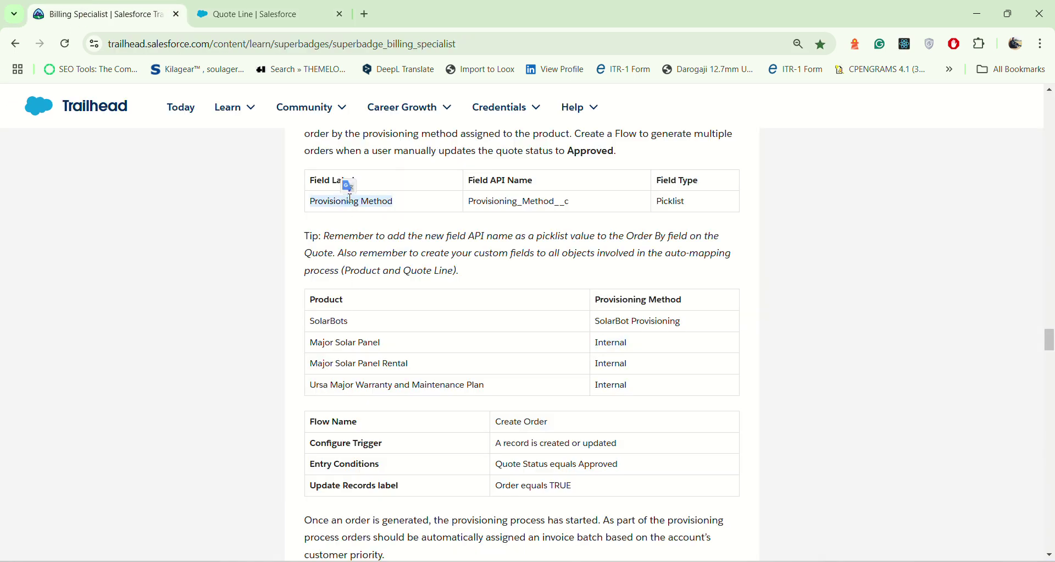
pyautogui.hotkey('ctrl', 'Tab')
pyautogui.click(383, 335)
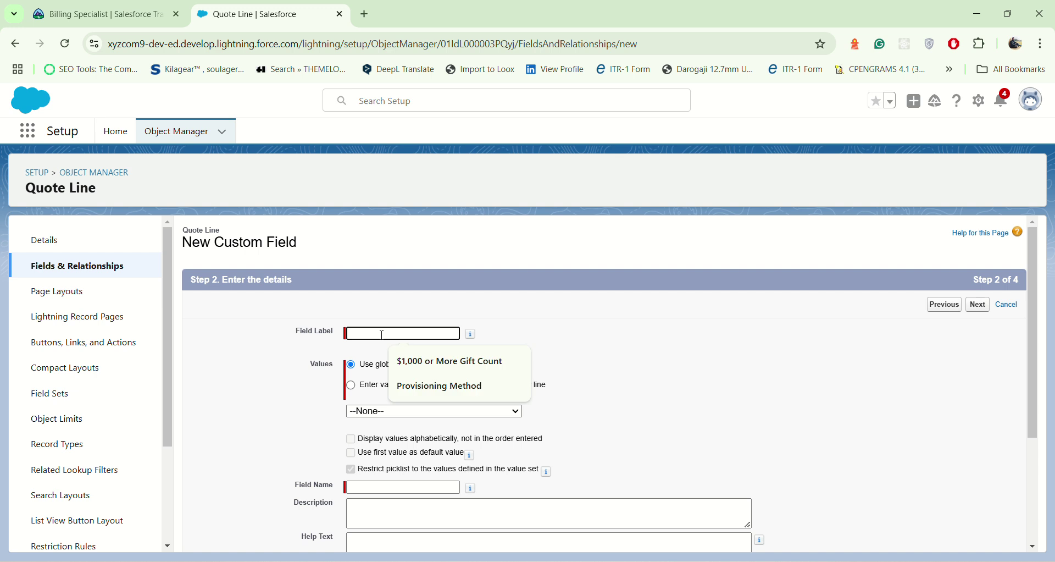
pyautogui.hotkey('ctrl', 'v')
# Step: Choose to enter the Quote Line picklist values manually and add SolarBot Provisioning, copied from the requirements, as the first value
pyautogui.click(352, 385)
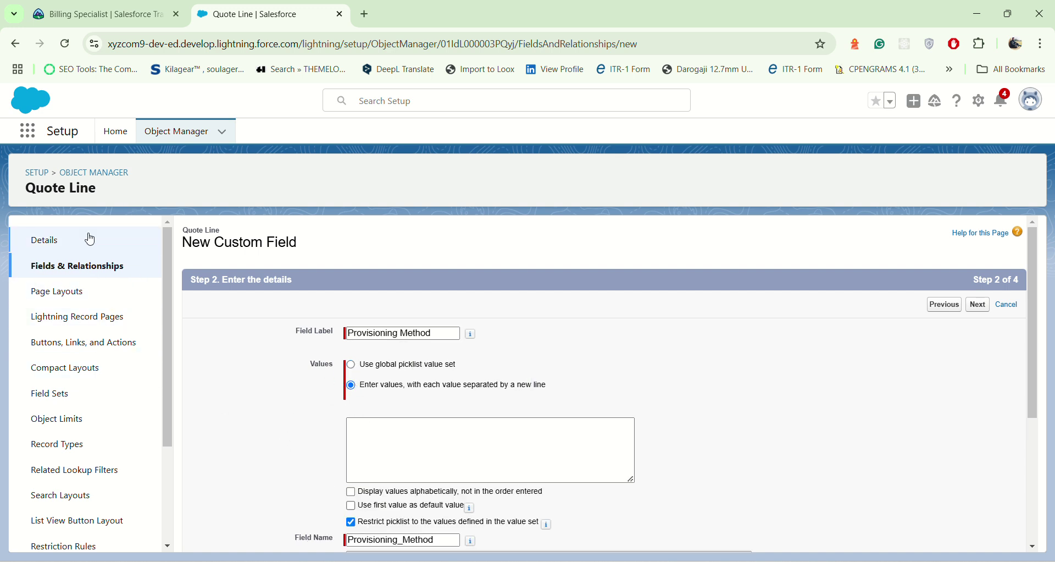
pyautogui.click(148, 6)
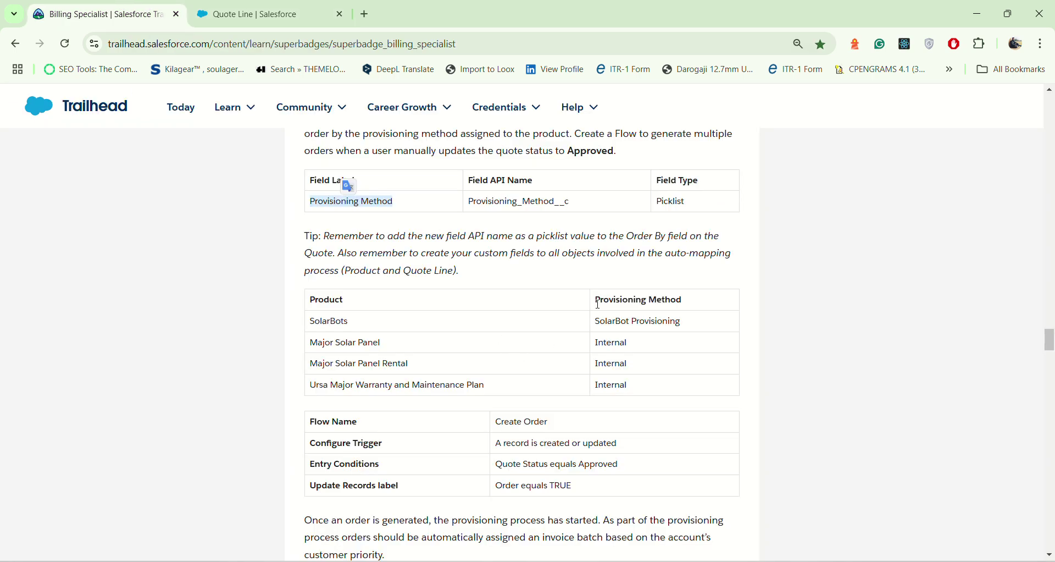
pyautogui.moveTo(598, 321); pyautogui.dragTo(689, 328)
pyautogui.hotkey('ctrl', 'c')
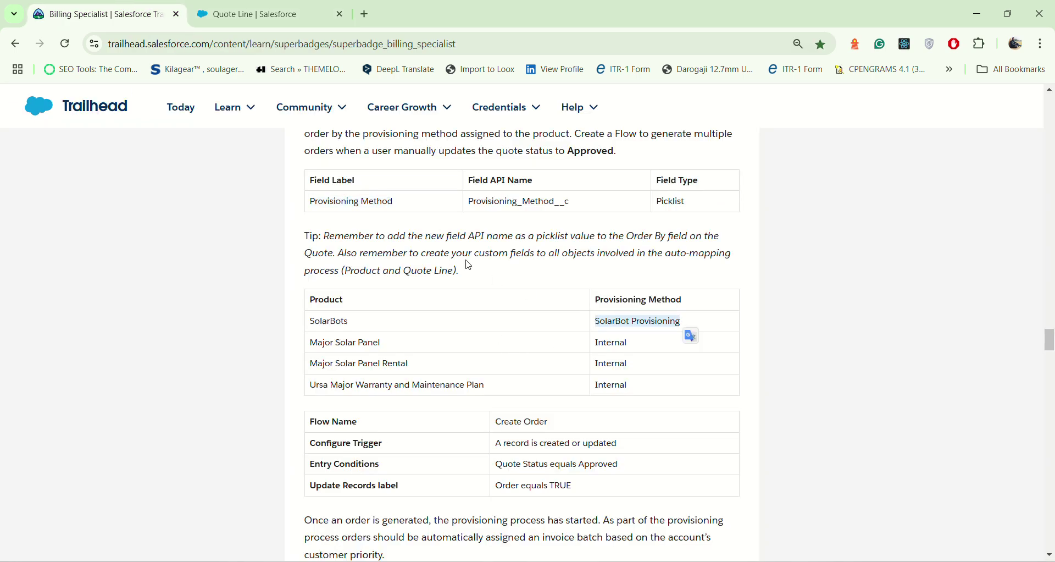
pyautogui.click(259, 14)
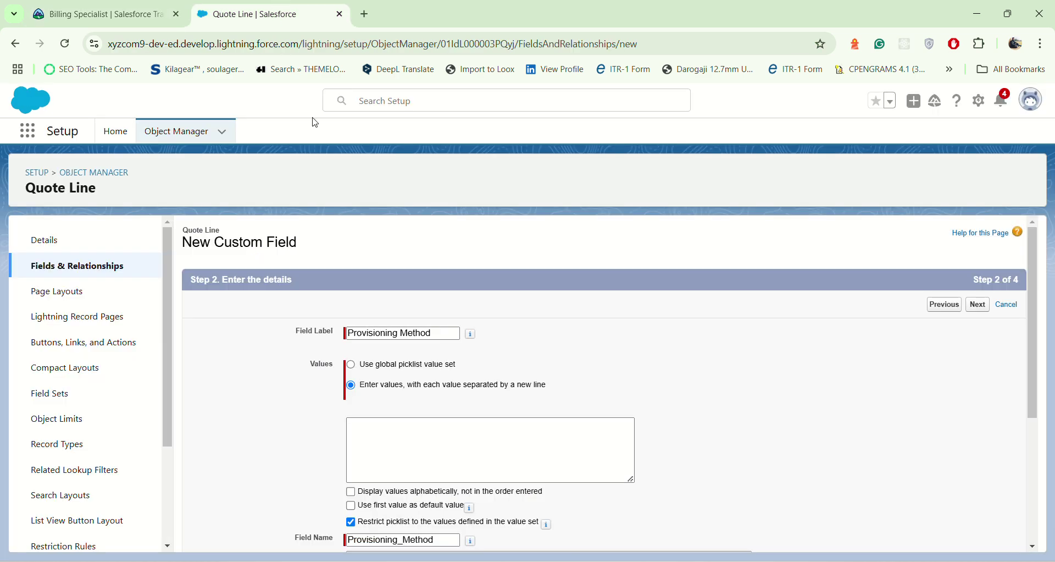
pyautogui.click(405, 435)
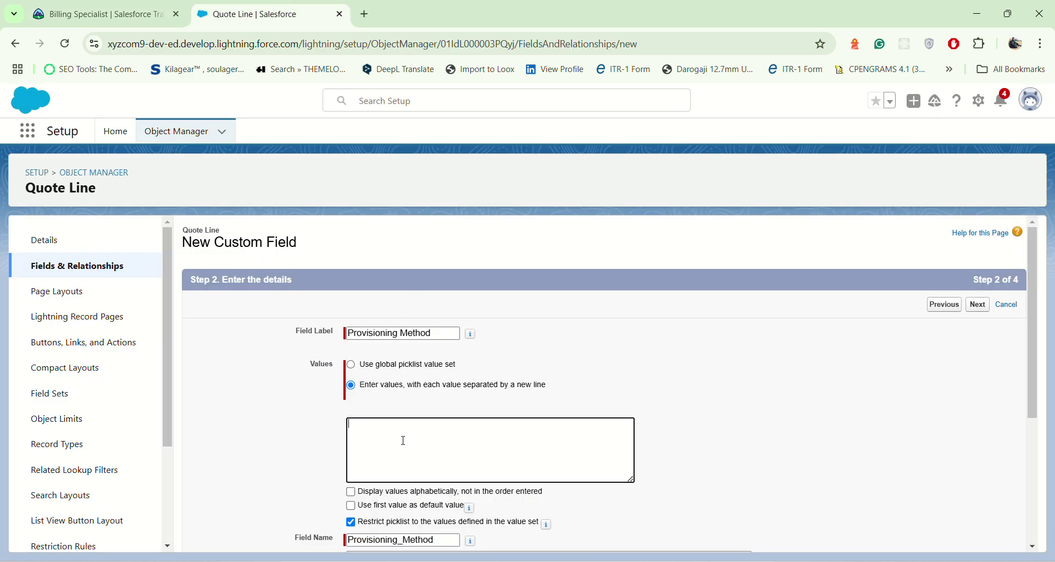
pyautogui.hotkey('ctrl', 'v')
# Step: Copy Internal from the superbadge requirements and add it on its own line as the second Quote Line picklist value
pyautogui.click(141, 6)
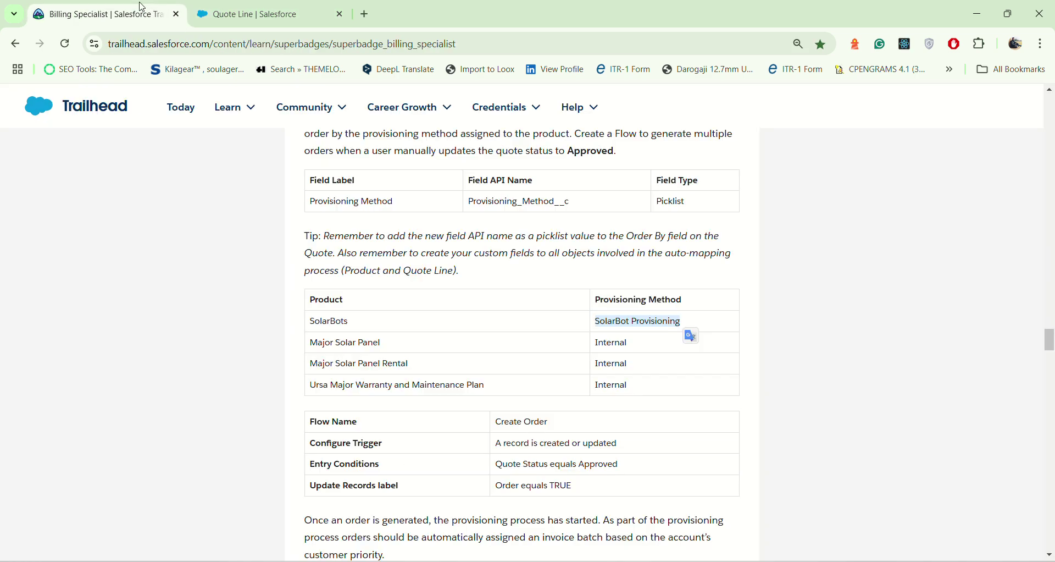
pyautogui.doubleClick(622, 343)
pyautogui.hotkey('ctrl', 'c')
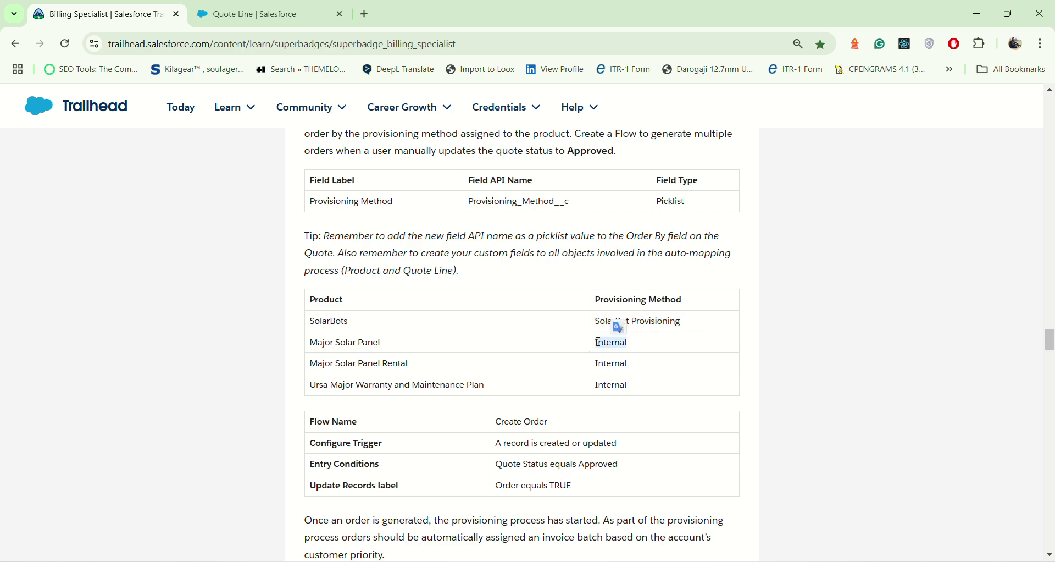
pyautogui.click(258, 14)
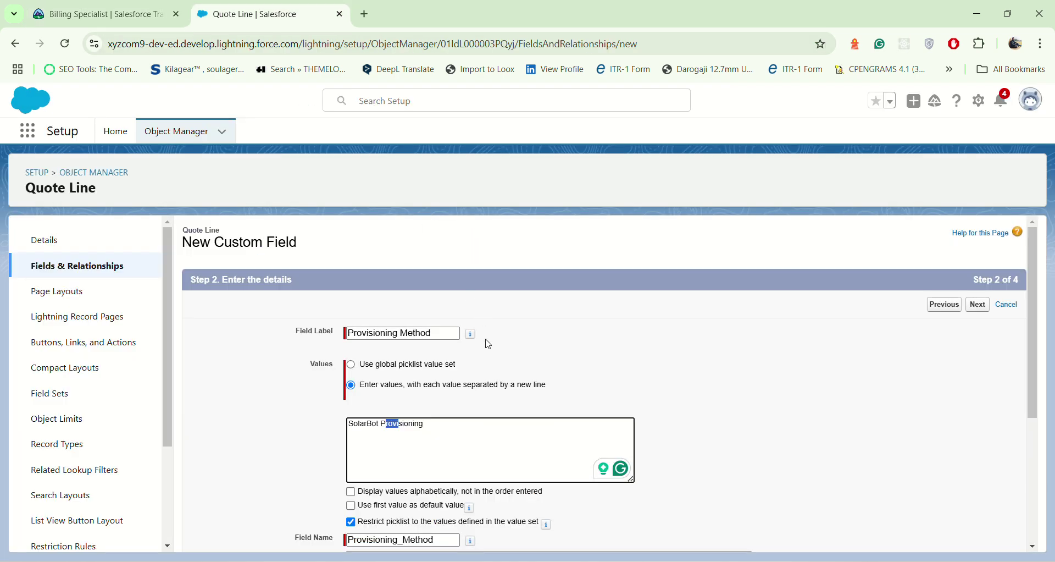
pyautogui.click(450, 431)
pyautogui.hotkey('ctrl', 'v')
# Step: Save the Provisioning Method field on Quote Line with the default field-level security and the Quote Line Layout
pyautogui.click(978, 309)
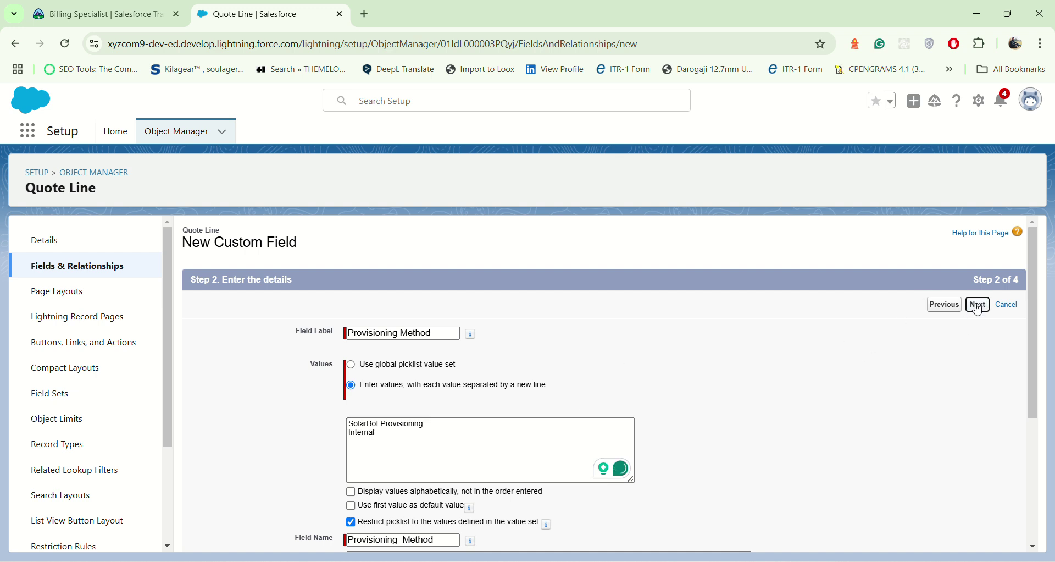
pyautogui.click(979, 309)
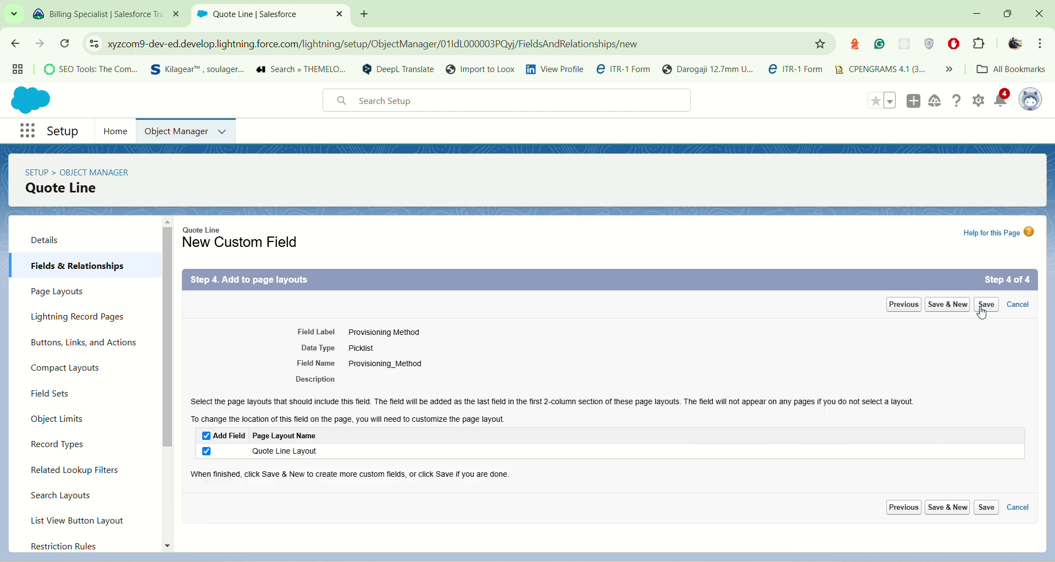
pyautogui.click(987, 307)
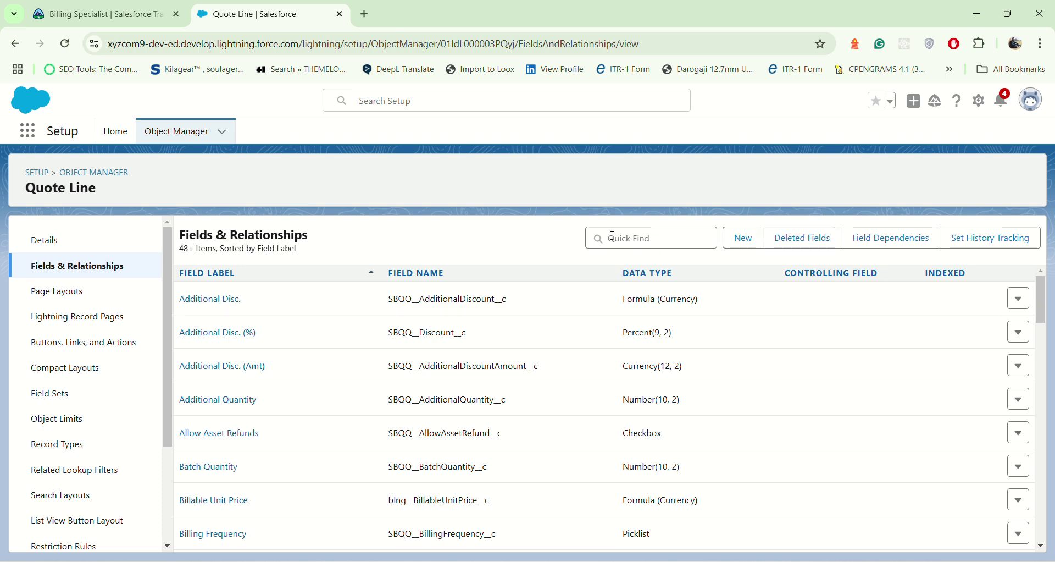
# Step: Return to the Object Manager, search for Quote and open the Quote custom object
pyautogui.click(184, 130)
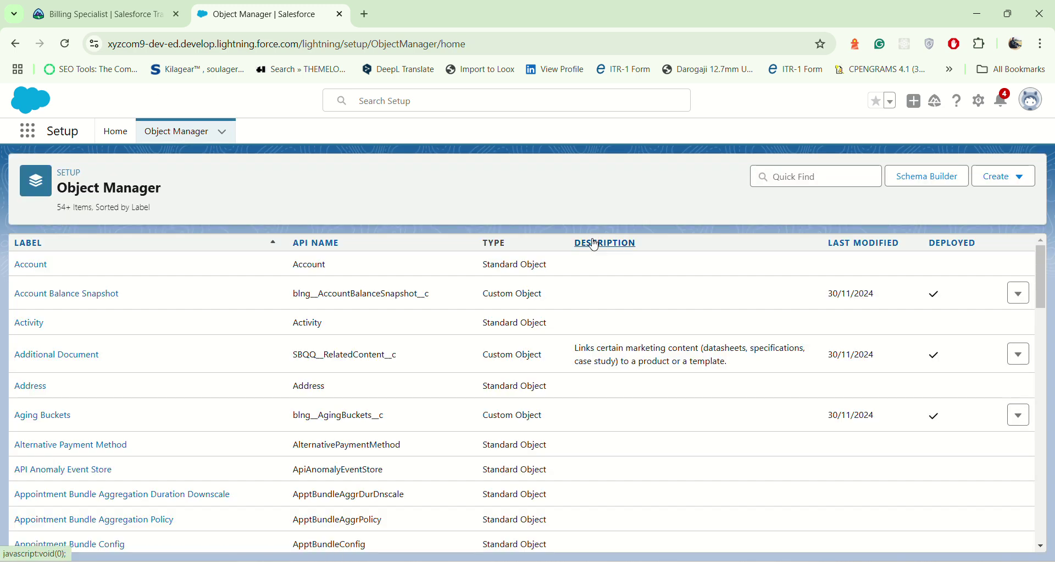
pyautogui.click(817, 179)
pyautogui.write('Q')
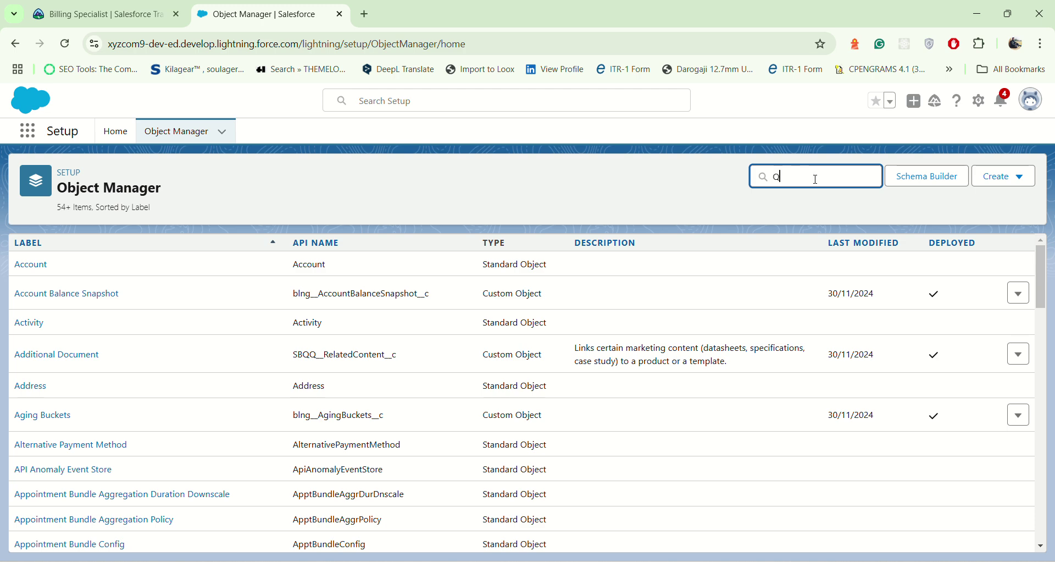
pyautogui.write('uote')
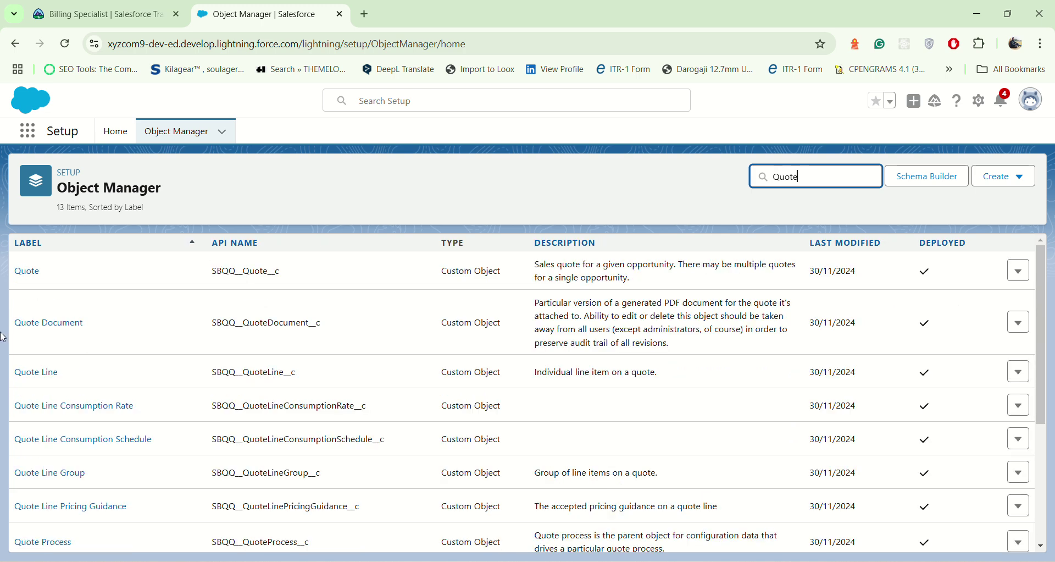
pyautogui.click(35, 272)
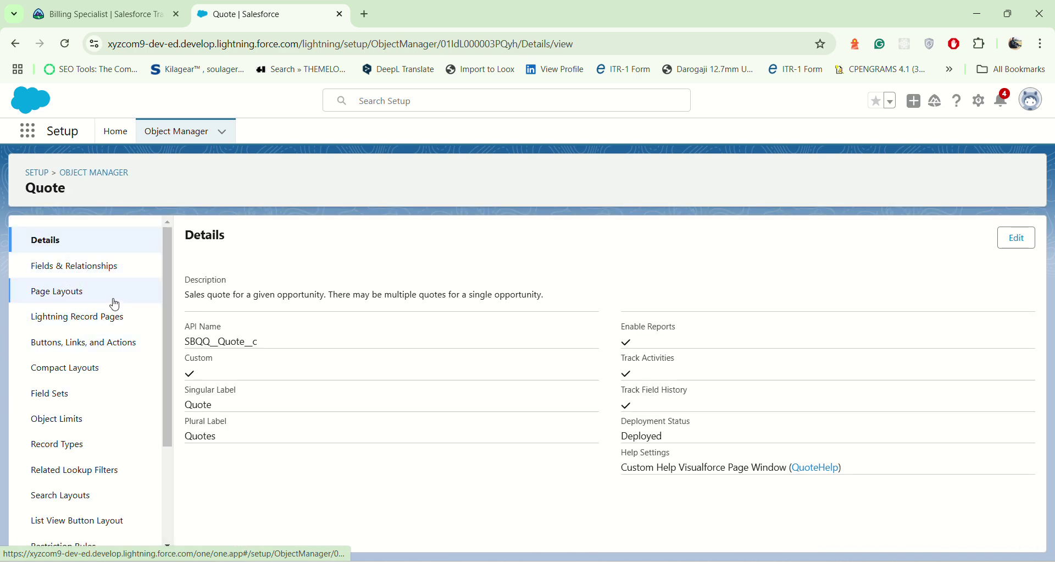
# Step: Open the Order By picklist field among Quote's fields and start adding a new picklist value
pyautogui.click(104, 266)
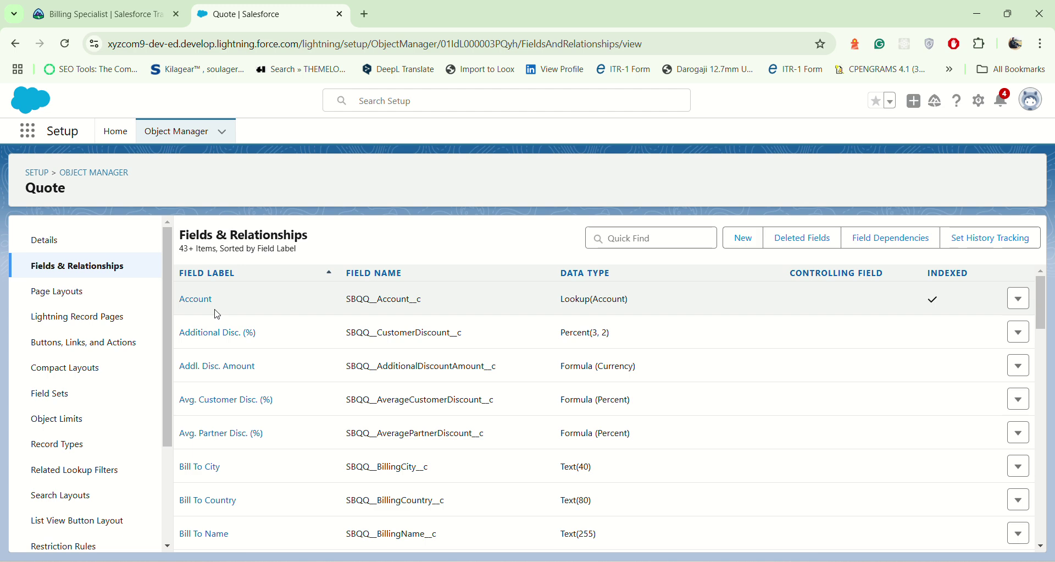
pyautogui.scroll(-20, 314, 365)
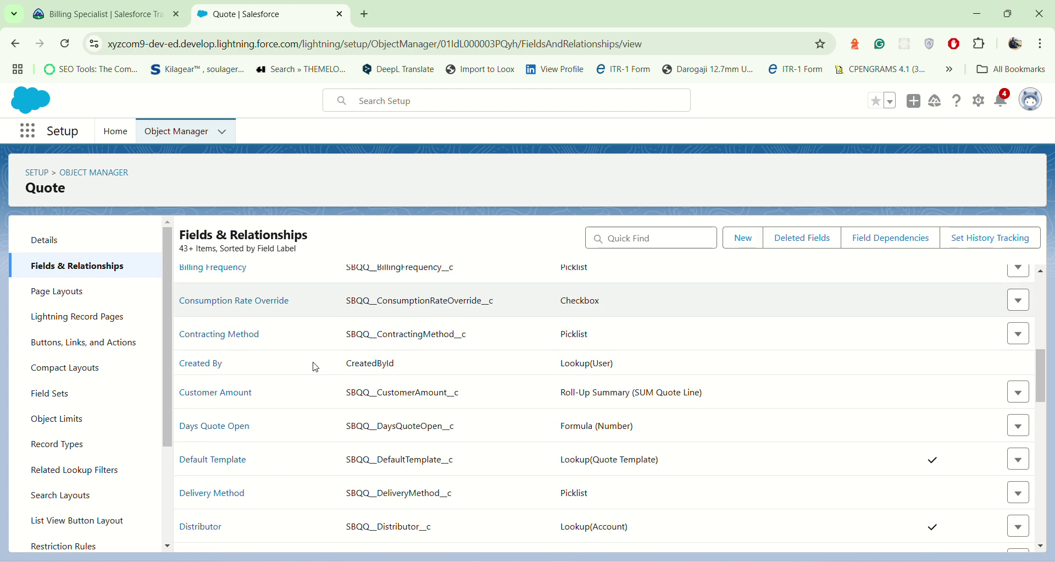
pyautogui.scroll(-4, 317, 397)
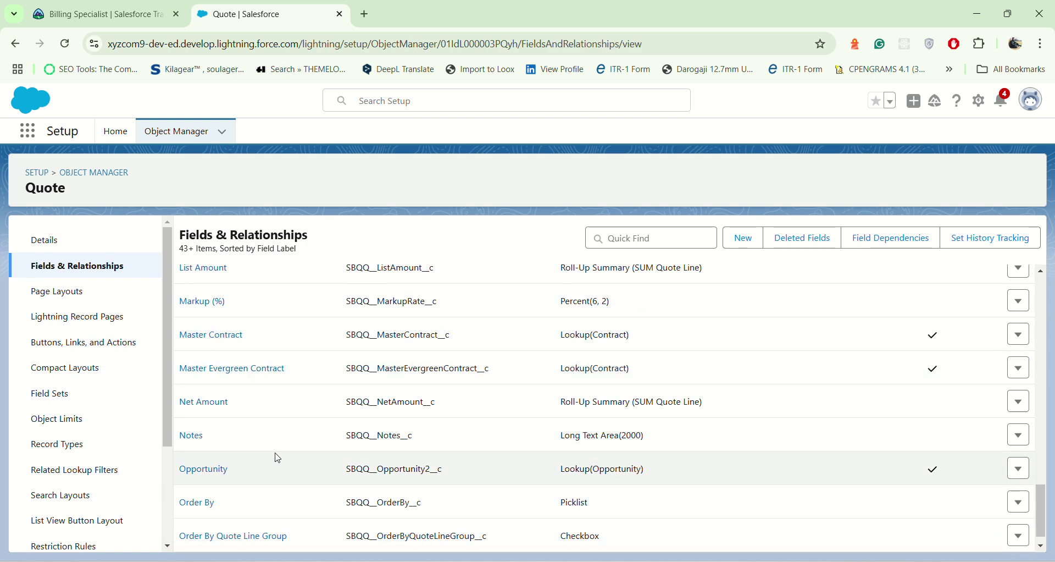
pyautogui.click(188, 485)
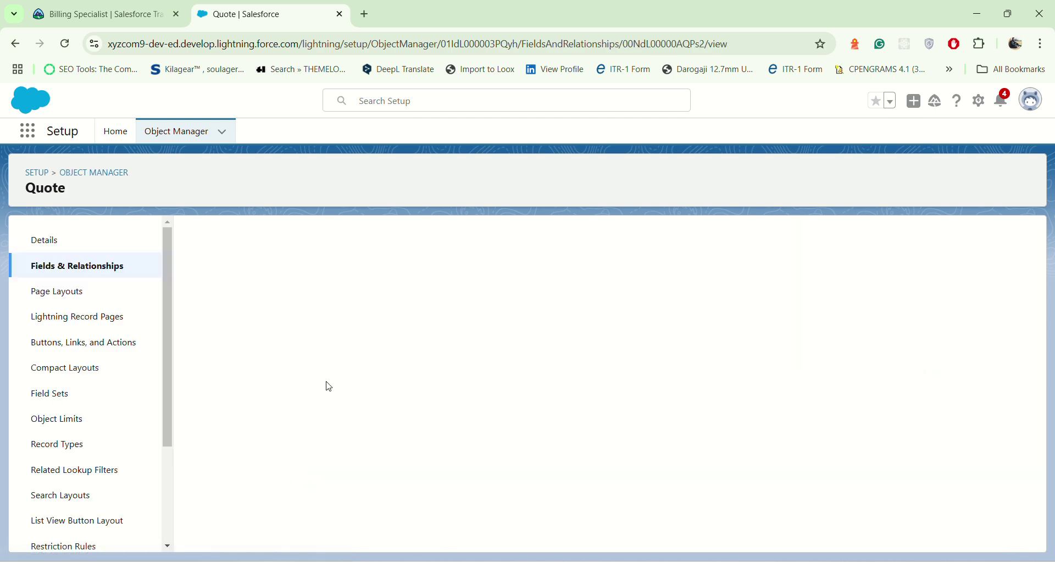
pyautogui.scroll(-10, 329, 386)
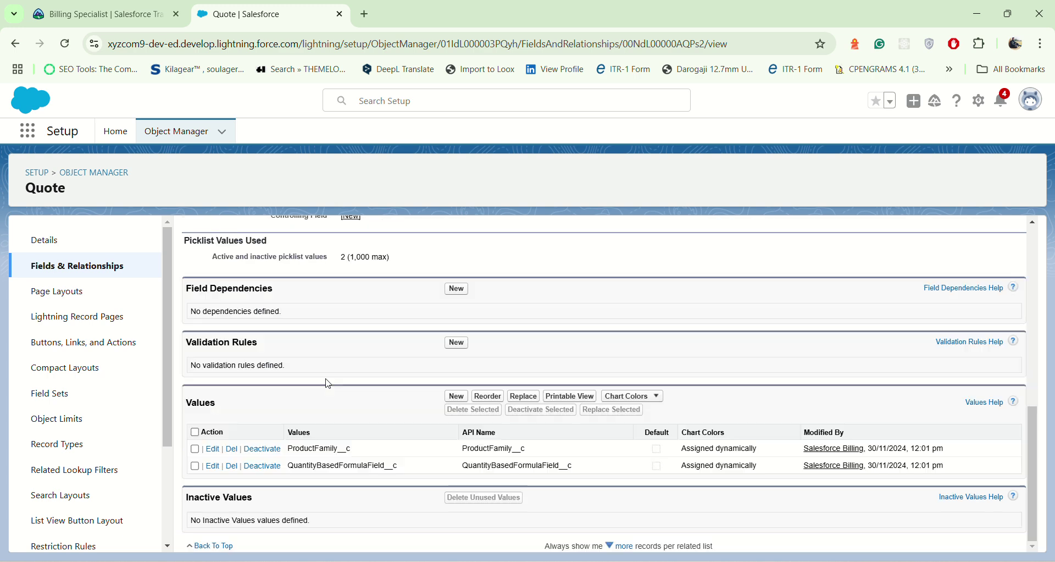
pyautogui.click(461, 397)
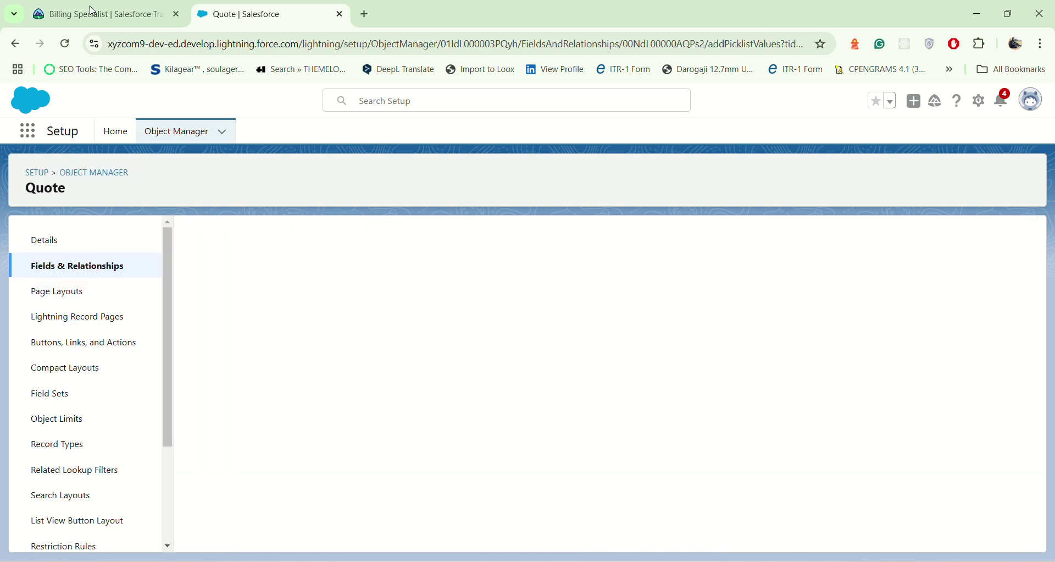
# Step: Copy the field API name Provisioning_Method__c from the superbadge requirements and save it as a new value of Quote's Order By field
pyautogui.click(92, 11)
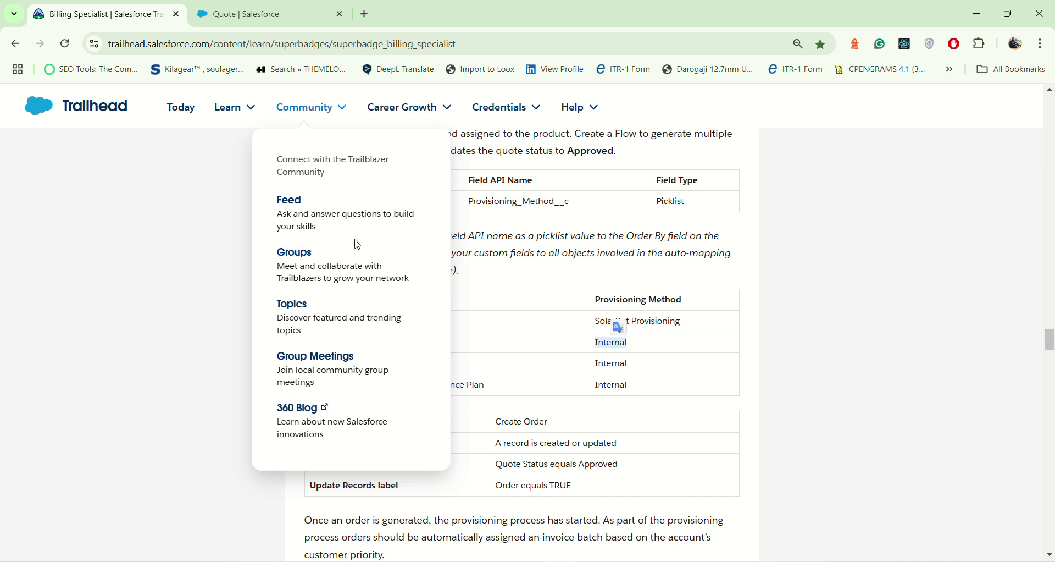
pyautogui.doubleClick(500, 203)
pyautogui.hotkey('ctrl', 'c')
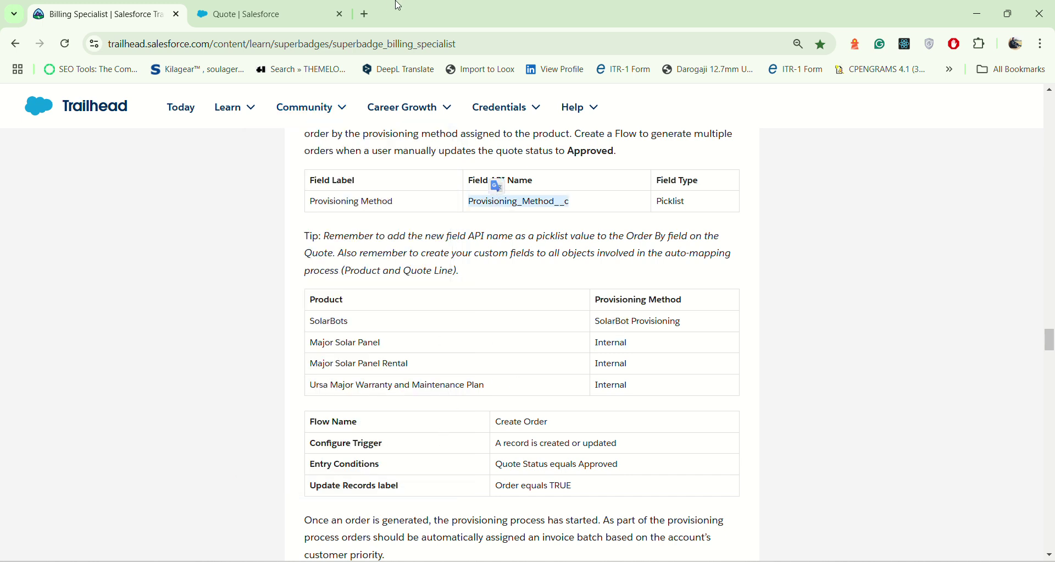
pyautogui.click(283, 14)
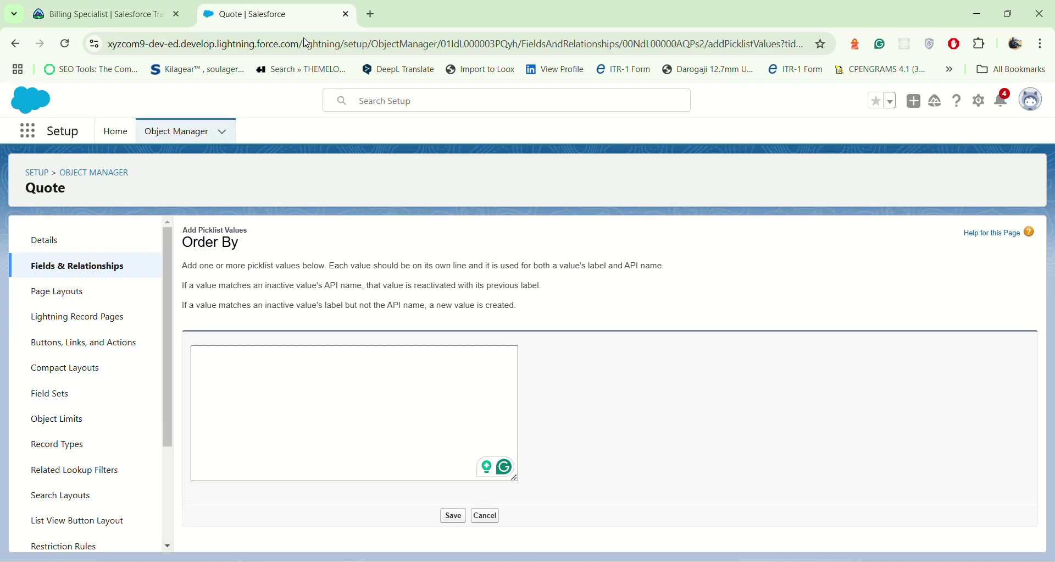
pyautogui.moveTo(307, 43); pyautogui.dragTo(221, 21)
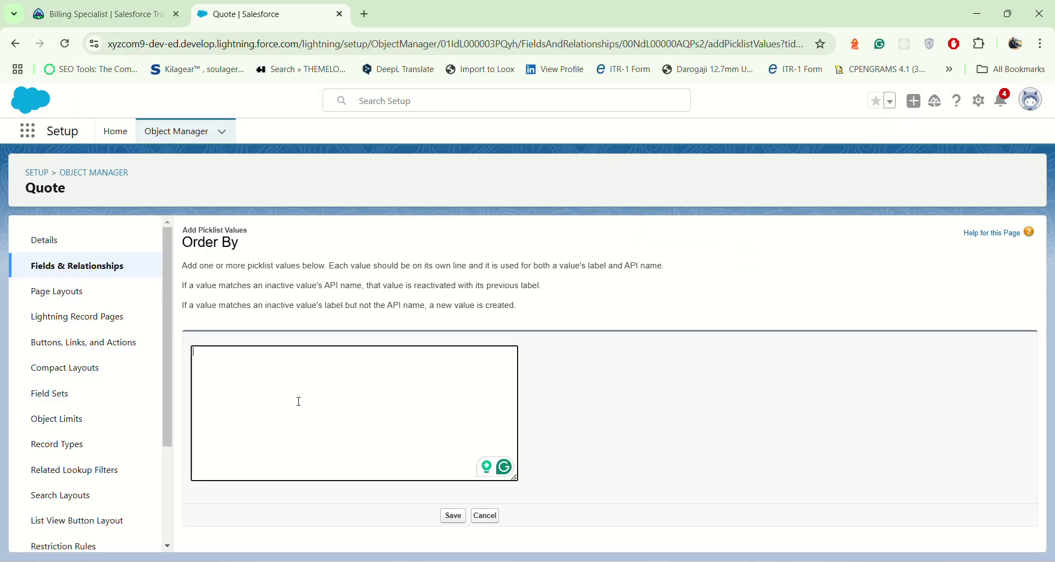
pyautogui.hotkey('ctrl', 'v')
pyautogui.click(457, 517)
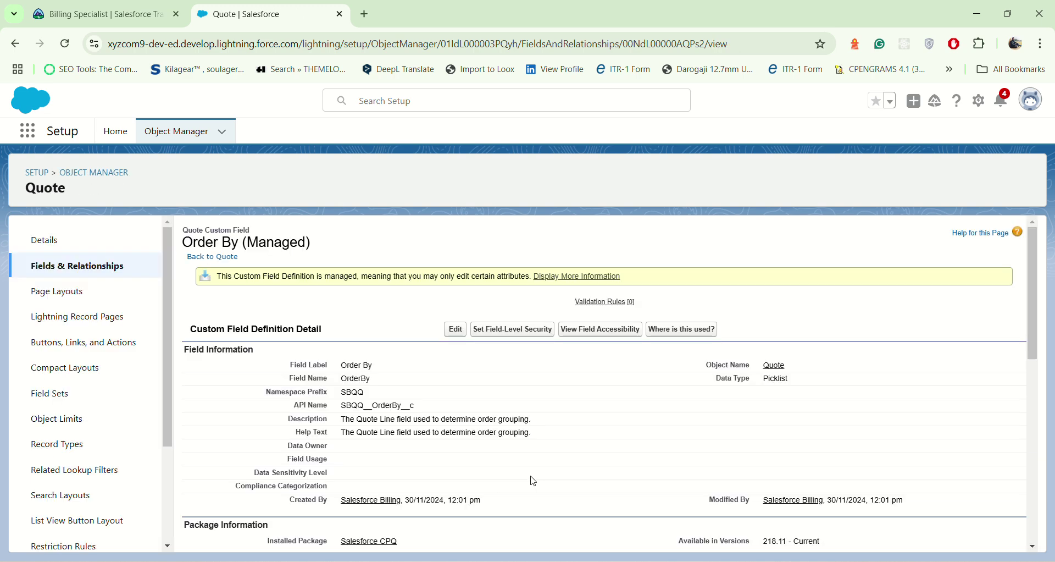
pyautogui.scroll(-10, 534, 481)
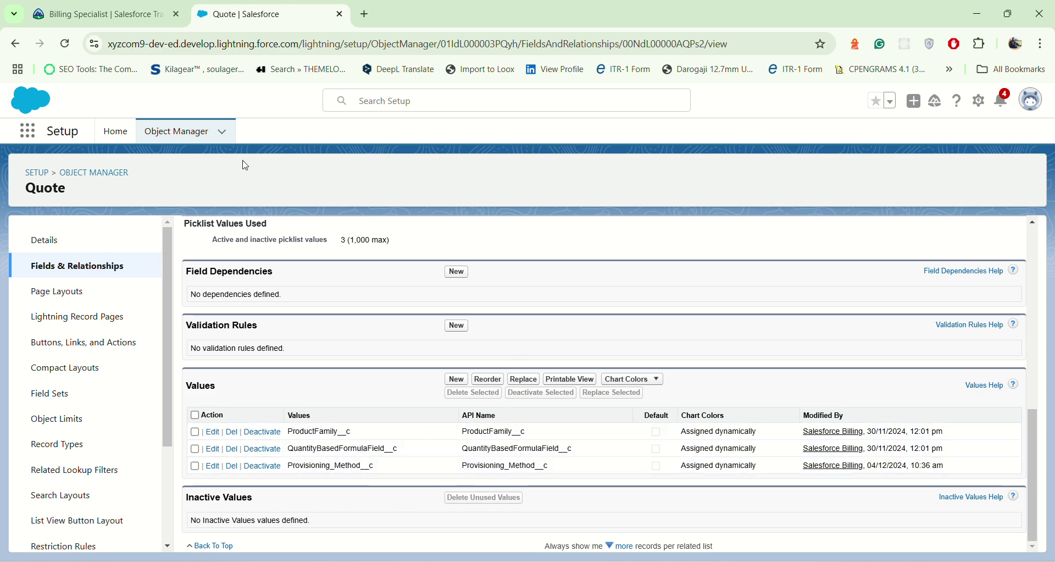
# Step: Copy the Provisioning Method field label from the superbadge requirements and return to the Salesforce setup
pyautogui.click(104, 14)
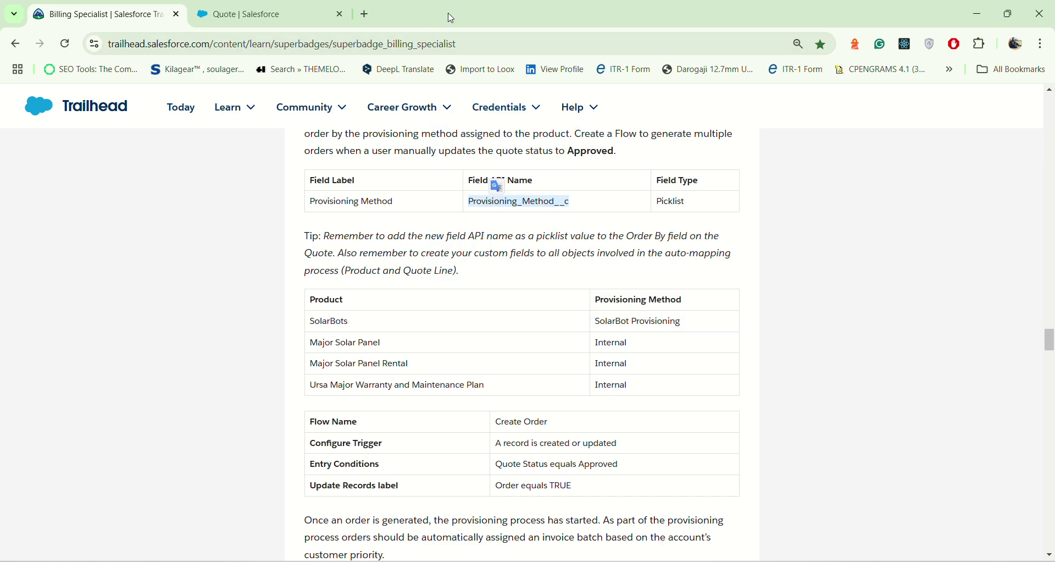
pyautogui.doubleClick(374, 201)
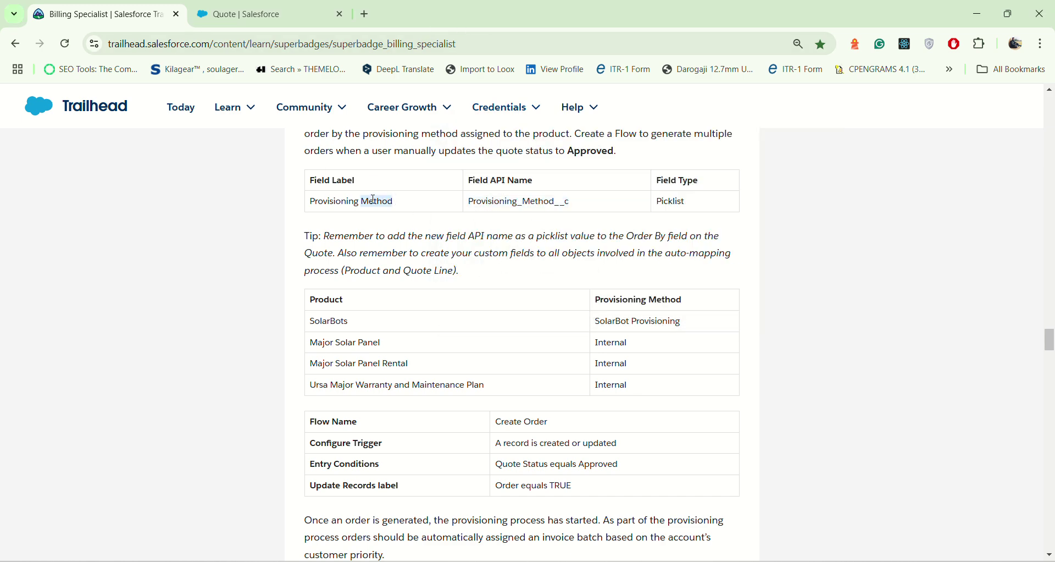
pyautogui.doubleClick(360, 203)
pyautogui.click(361, 205)
pyautogui.tripleClick(375, 196)
pyautogui.hotkey('ctrl', 'Tab')
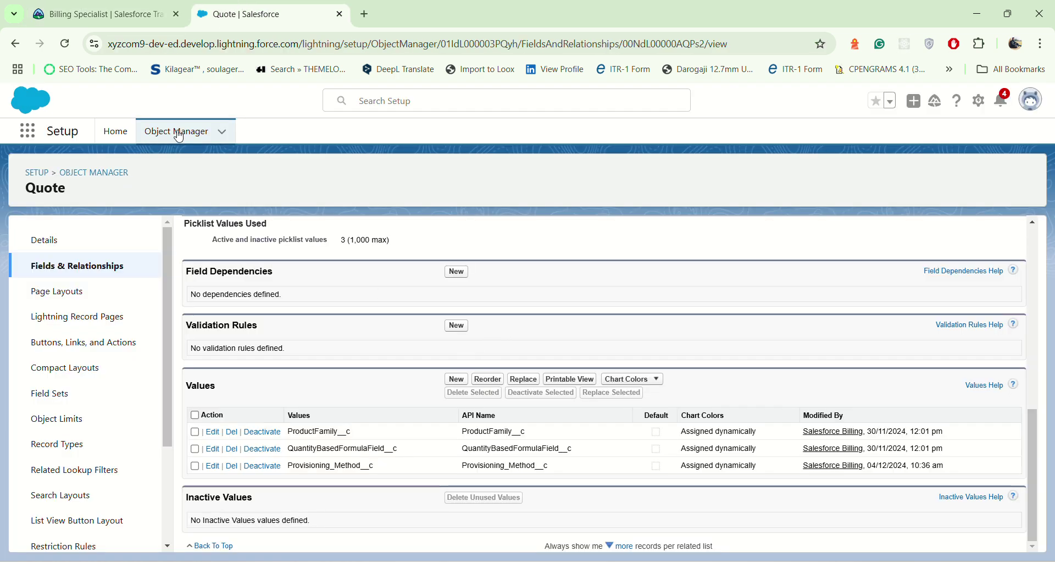
# Step: Search the Object Manager for Provisioning Method, trim the search term's trailing space and copy the cleaned label
pyautogui.click(179, 143)
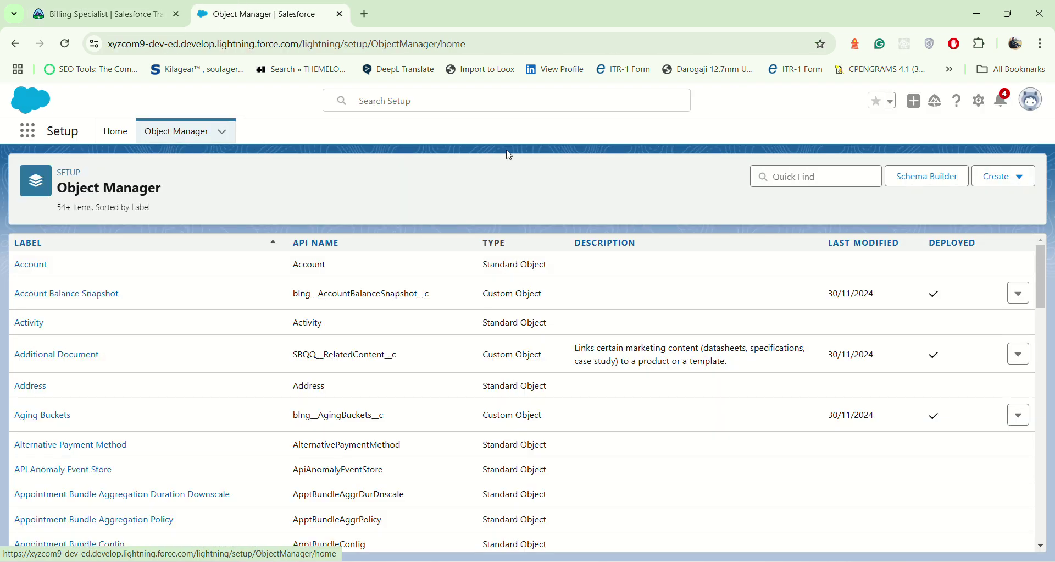
pyautogui.click(841, 178)
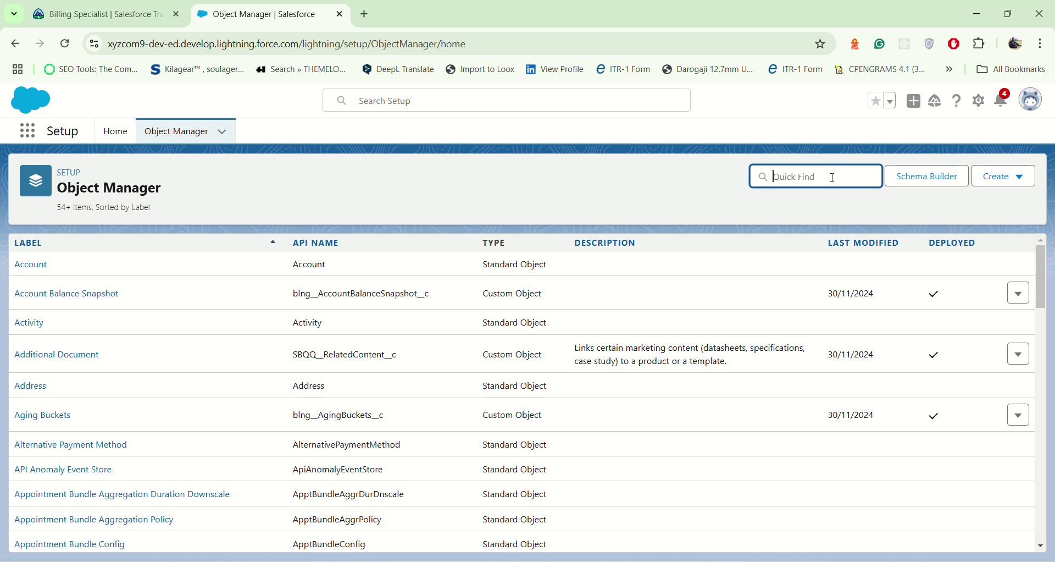
pyautogui.hotkey('ctrl', 'v')
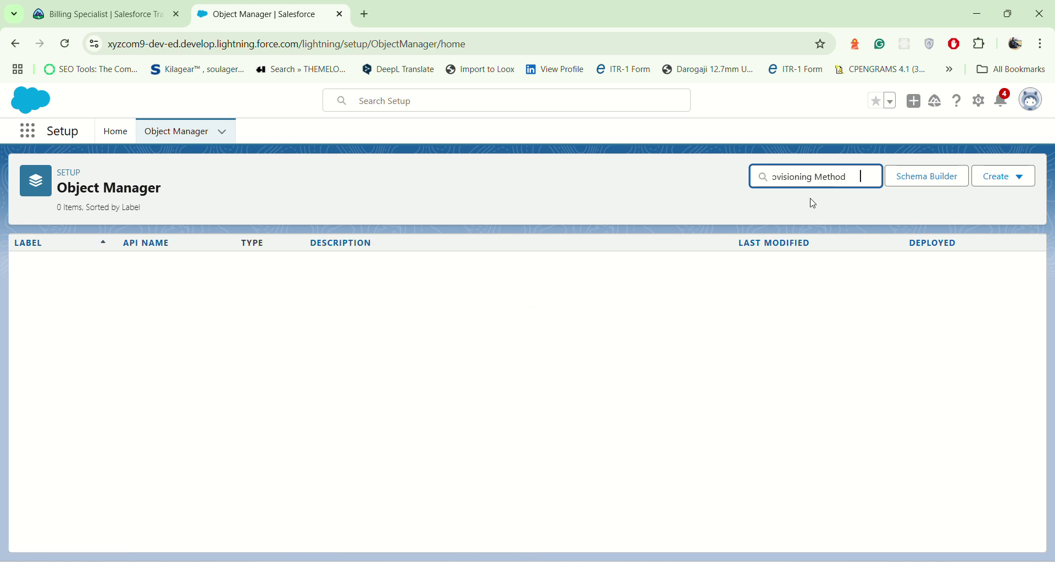
pyautogui.press('BackSpace')
pyautogui.tripleClick(816, 175)
pyautogui.hotkey('ctrl', 'c')
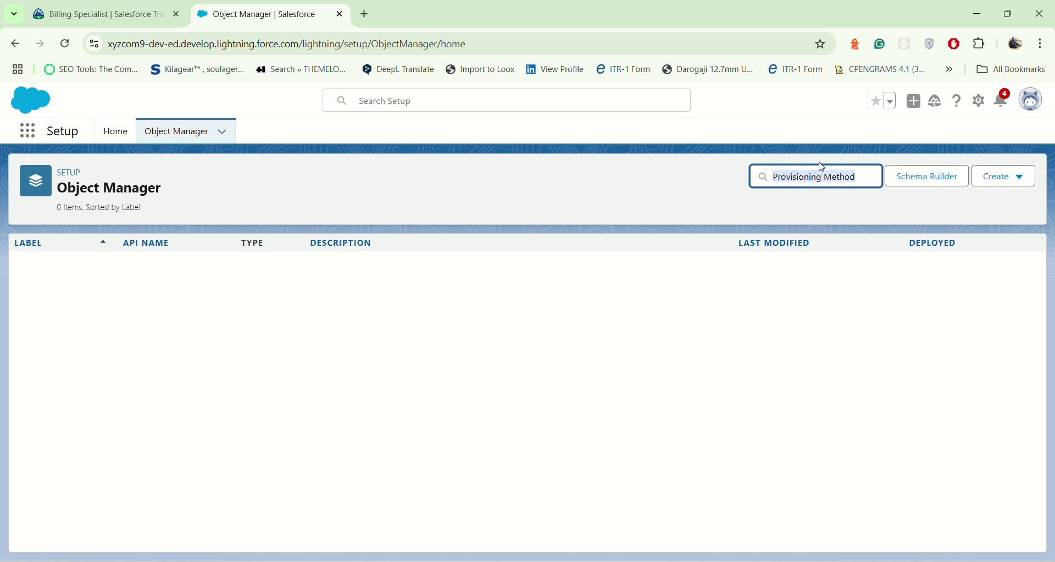
# Step: Search the Object Manager for pr, open the standard Product object and show its fields and relationships
pyautogui.press('BackSpace')
pyautogui.write('p')
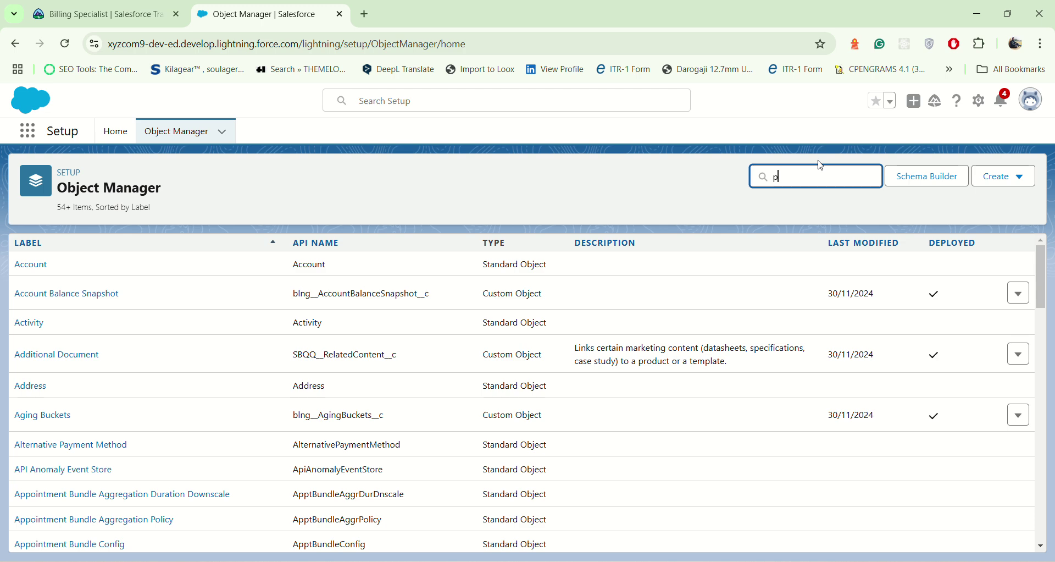
pyautogui.write('rovi')
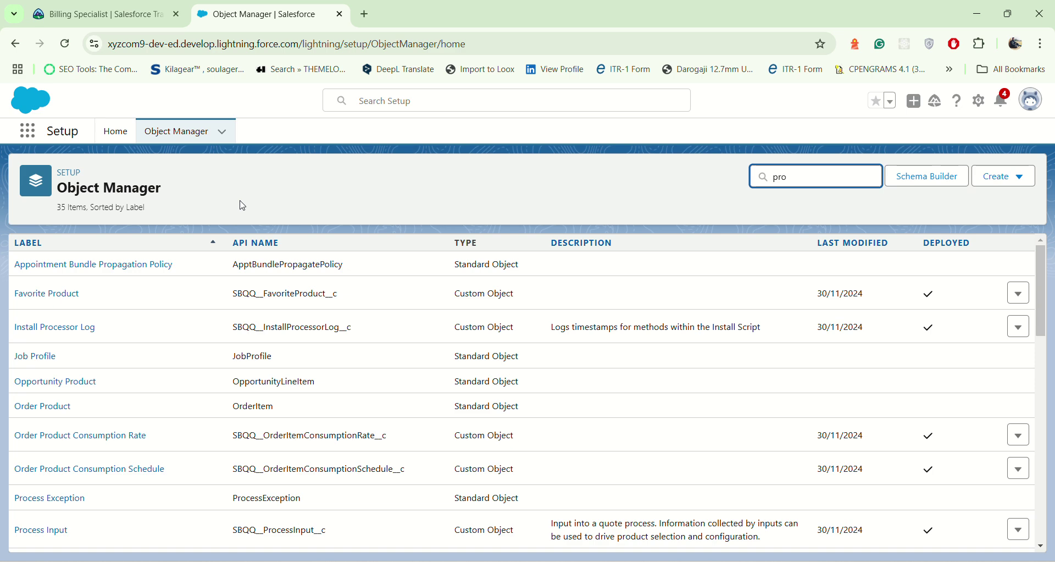
pyautogui.press('BackSpace')
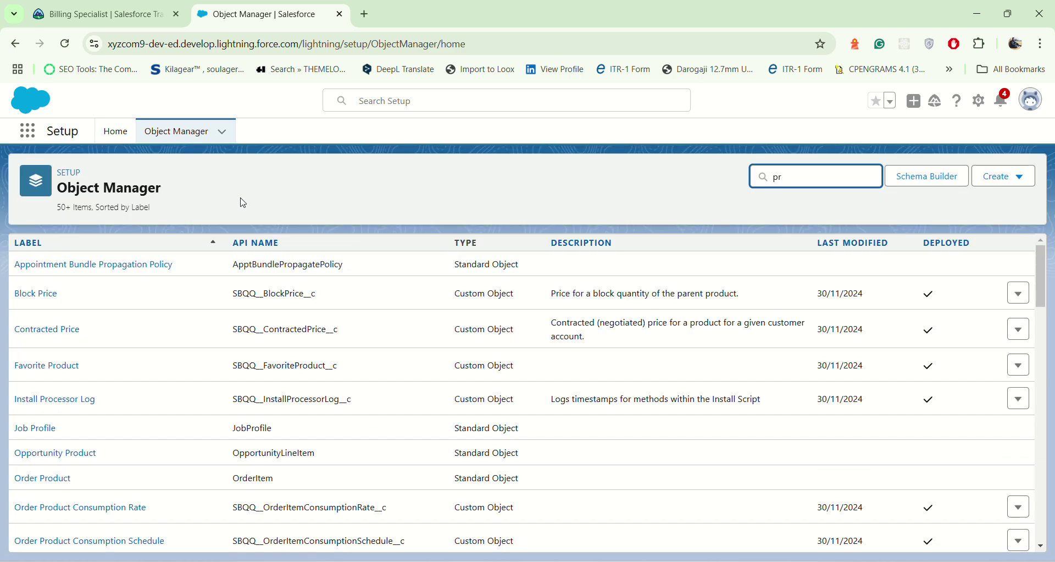
pyautogui.scroll(-10, 89, 429)
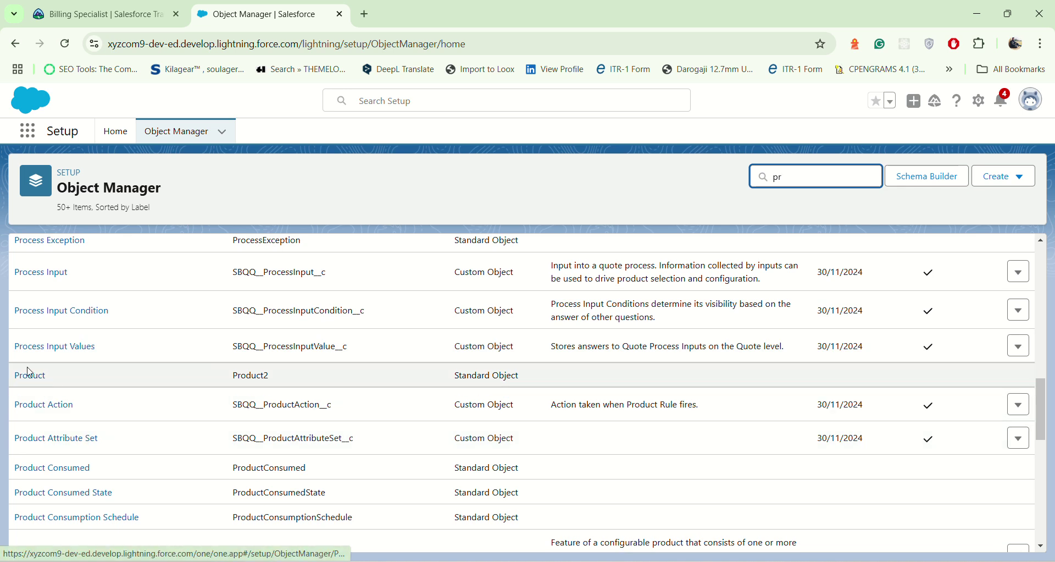
pyautogui.click(35, 379)
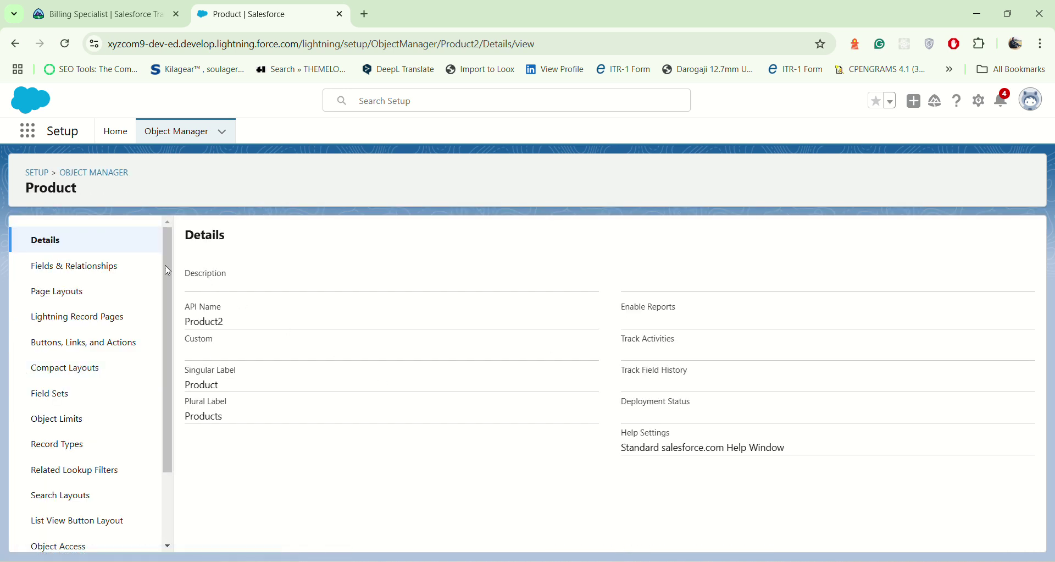
pyautogui.click(123, 267)
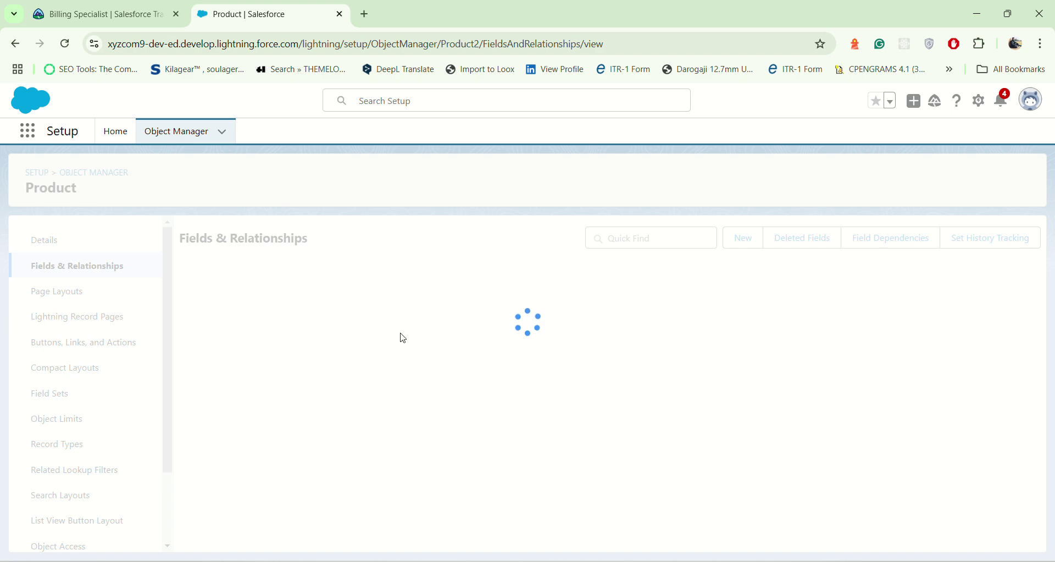
# Step: Find the Provisioning Method picklist field on Product and delete it
pyautogui.click(638, 238)
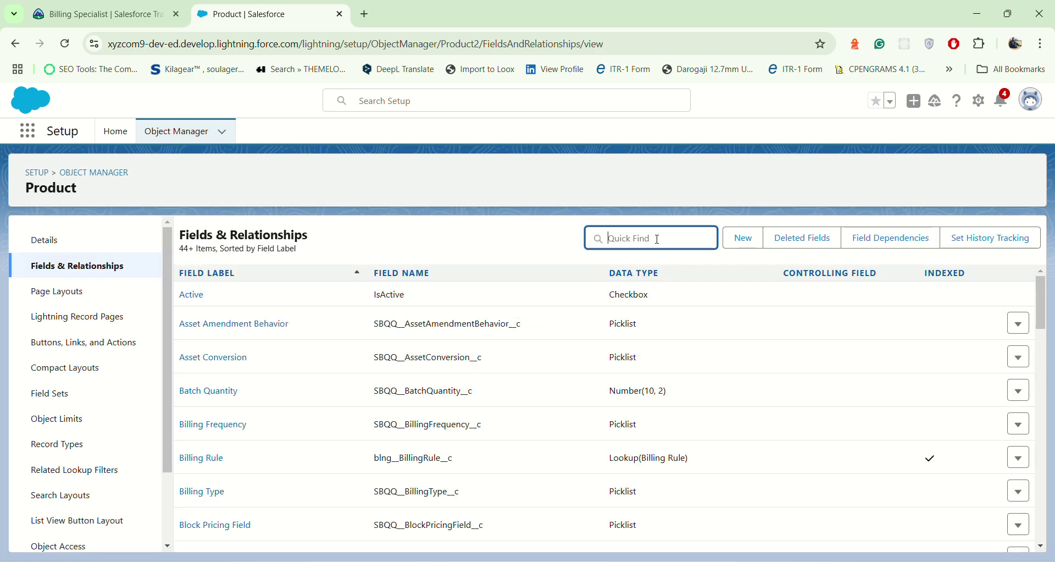
pyautogui.hotkey('ctrl', 'v')
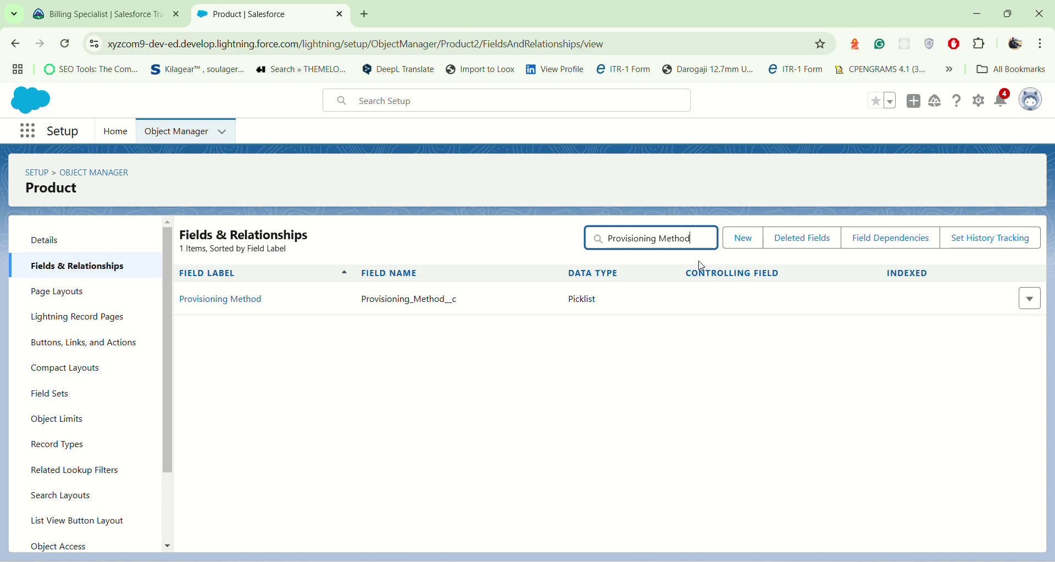
pyautogui.click(1029, 299)
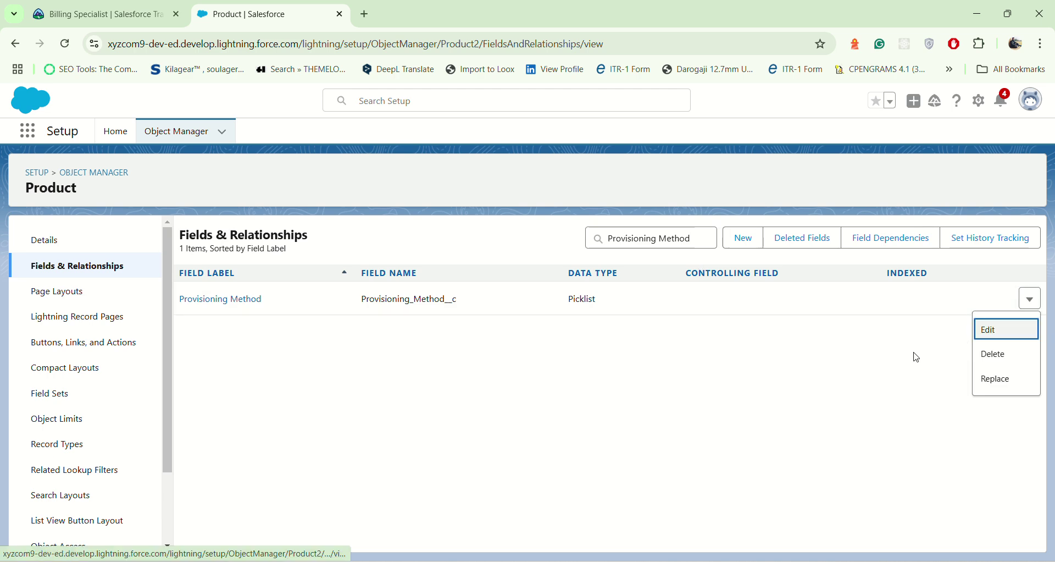
pyautogui.click(994, 355)
pyautogui.click(712, 420)
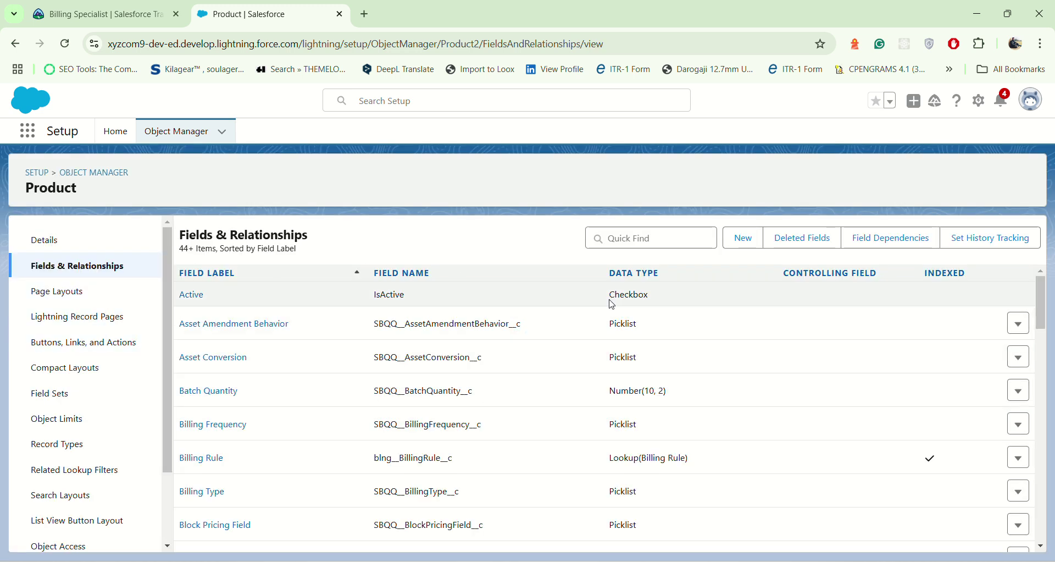
# Step: Permanently erase the Provisioning Method field from Product's deleted fields
pyautogui.click(797, 238)
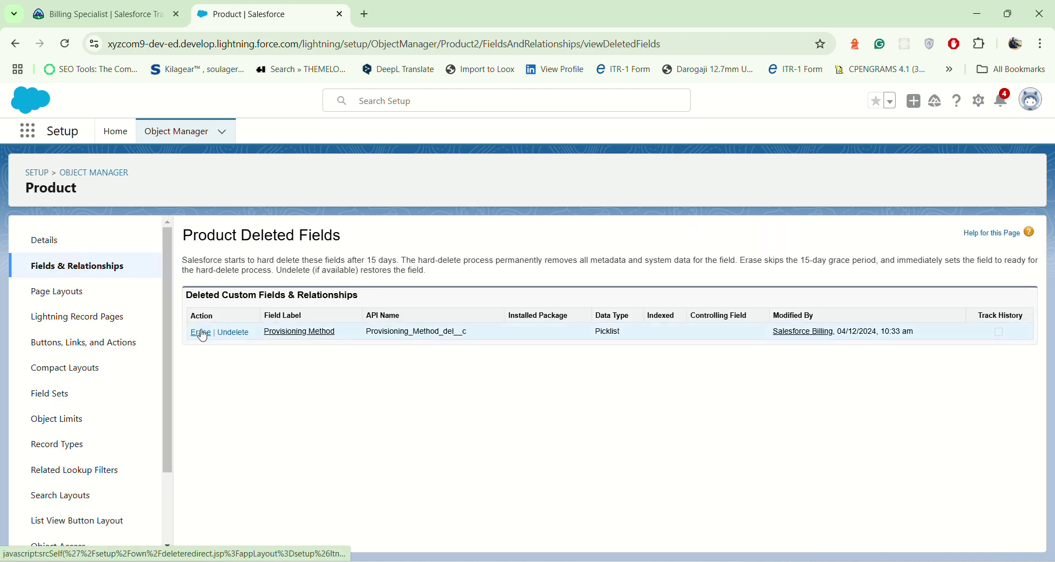
pyautogui.click(201, 333)
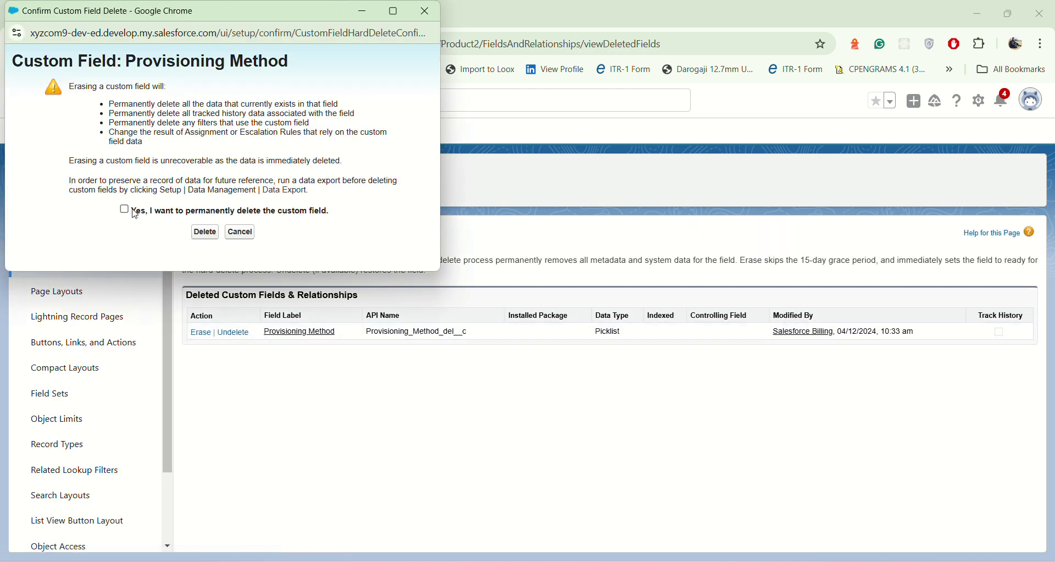
pyautogui.click(126, 211)
pyautogui.click(205, 233)
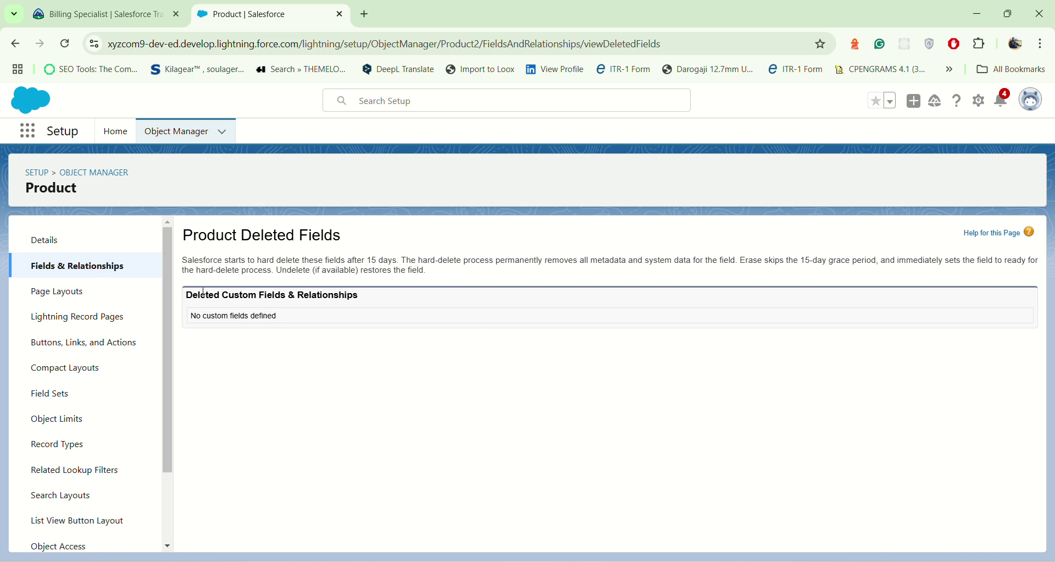
# Step: Return to the Object Manager and search the objects for prov
pyautogui.click(199, 138)
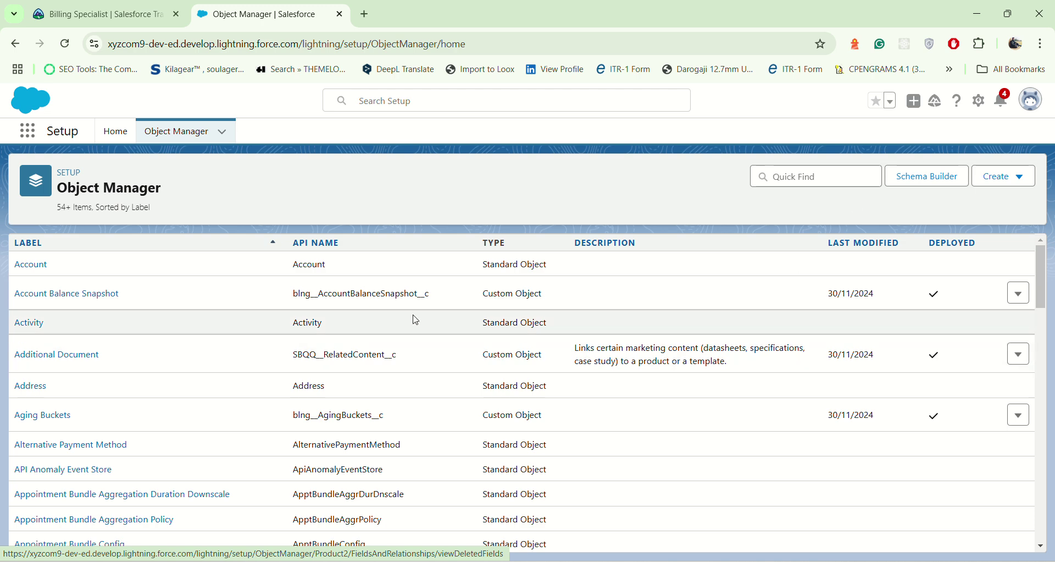
pyautogui.click(795, 177)
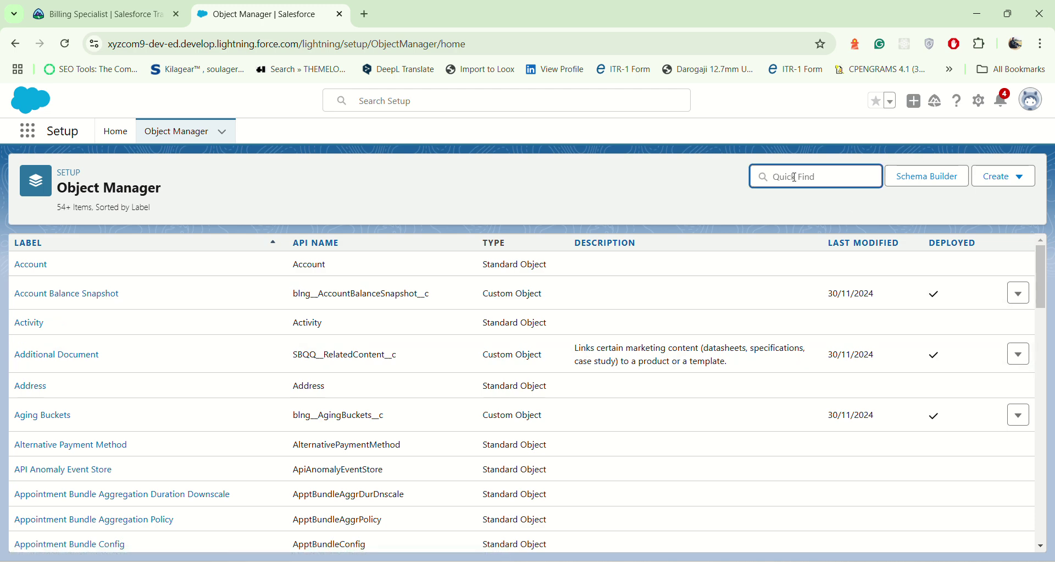
pyautogui.write('prov')
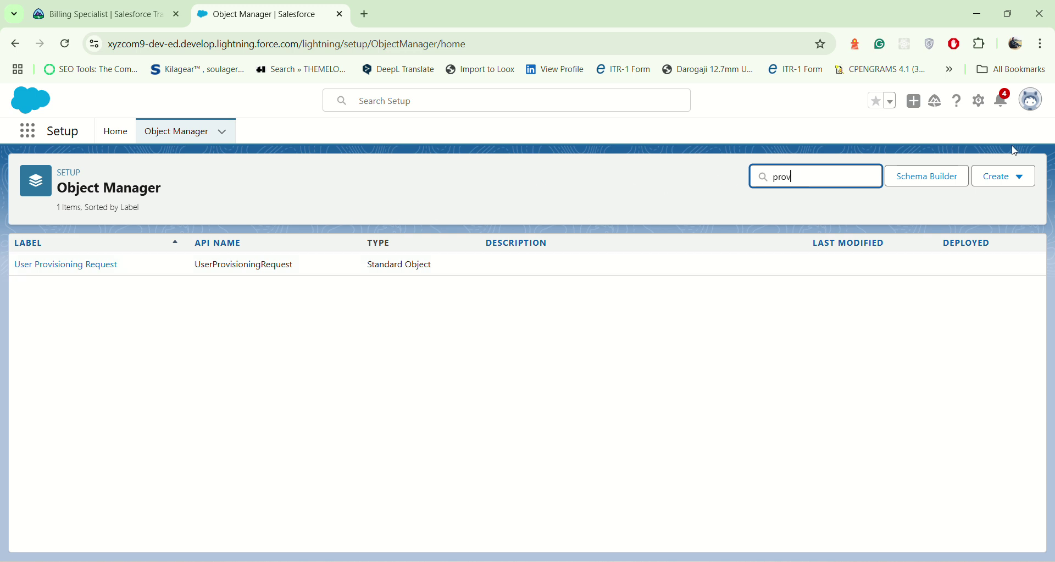
# Step: Search the Object Manager for pr, open the standard Product object and show its fields and relationships
pyautogui.press('BackSpace')
pyautogui.press('BackSpace')
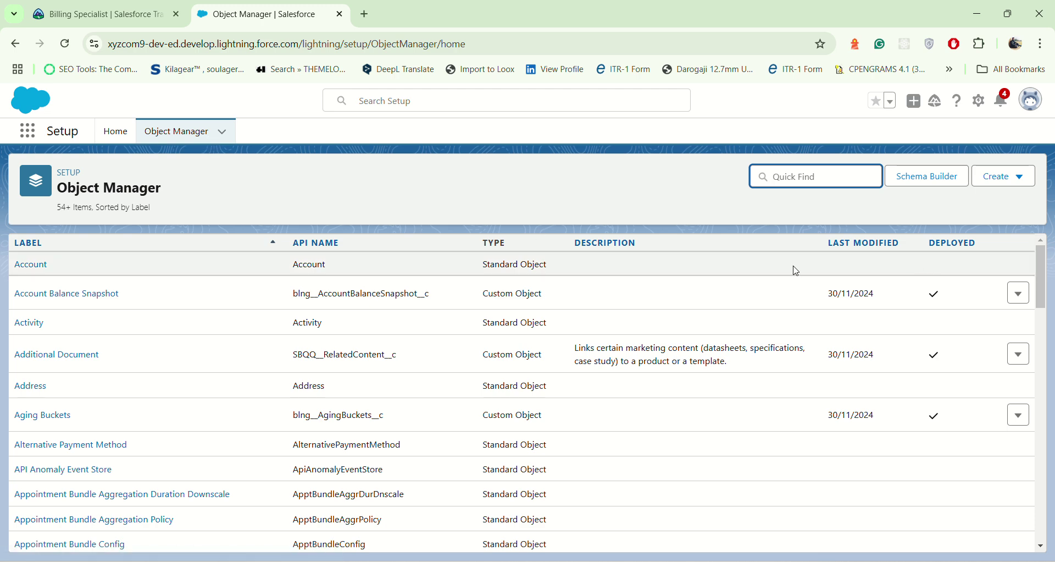
pyautogui.write('pr')
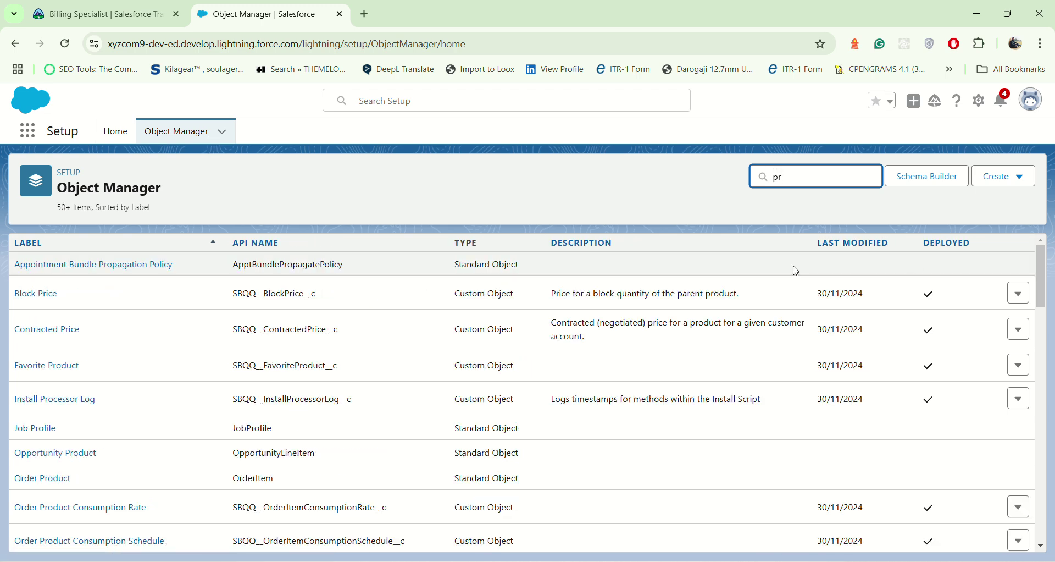
pyautogui.scroll(-5, 266, 390)
pyautogui.write('r')
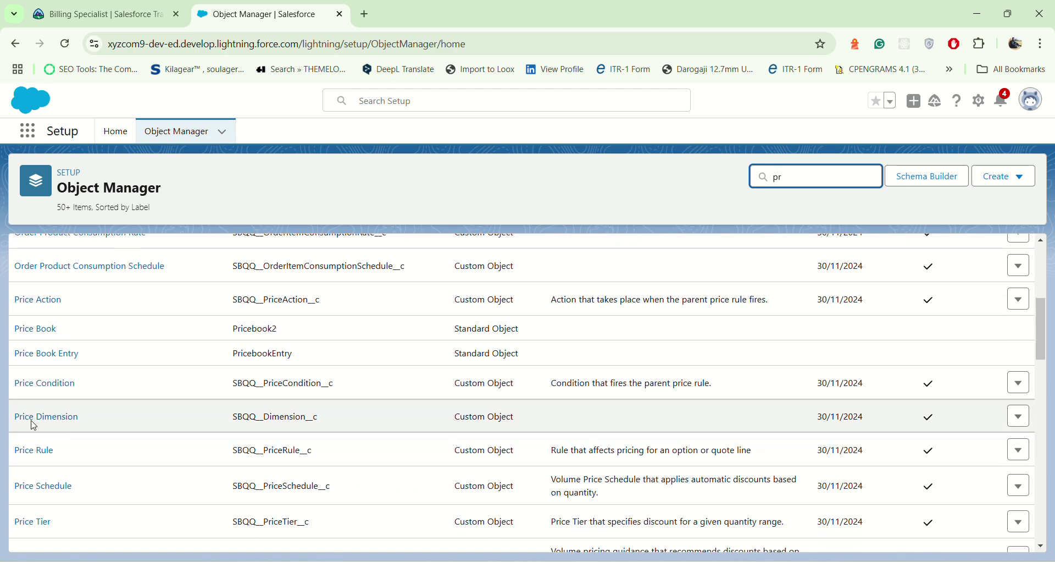
pyautogui.scroll(-4, 53, 429)
pyautogui.scroll(-4, 57, 441)
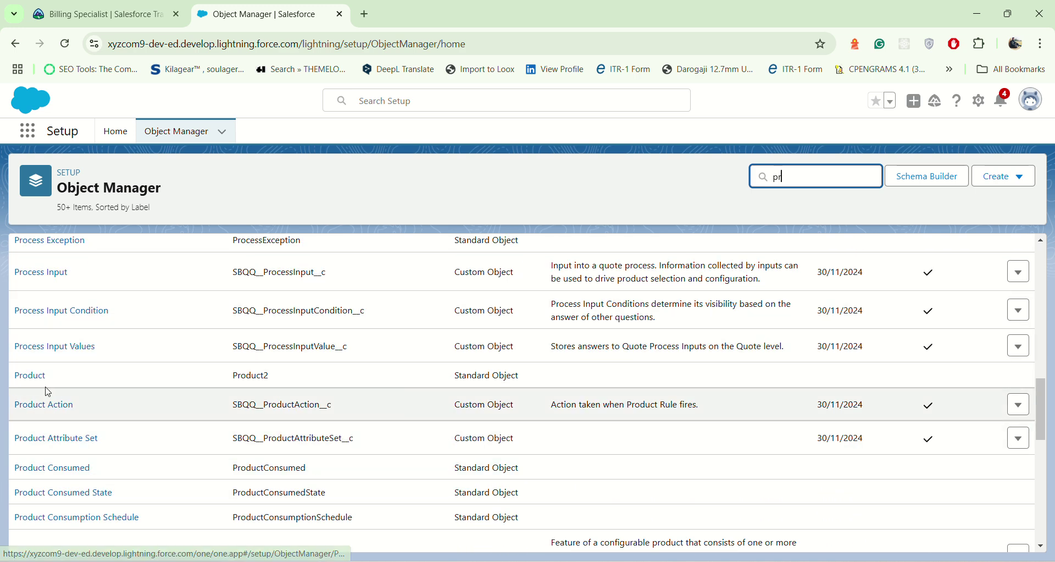
pyautogui.click(30, 379)
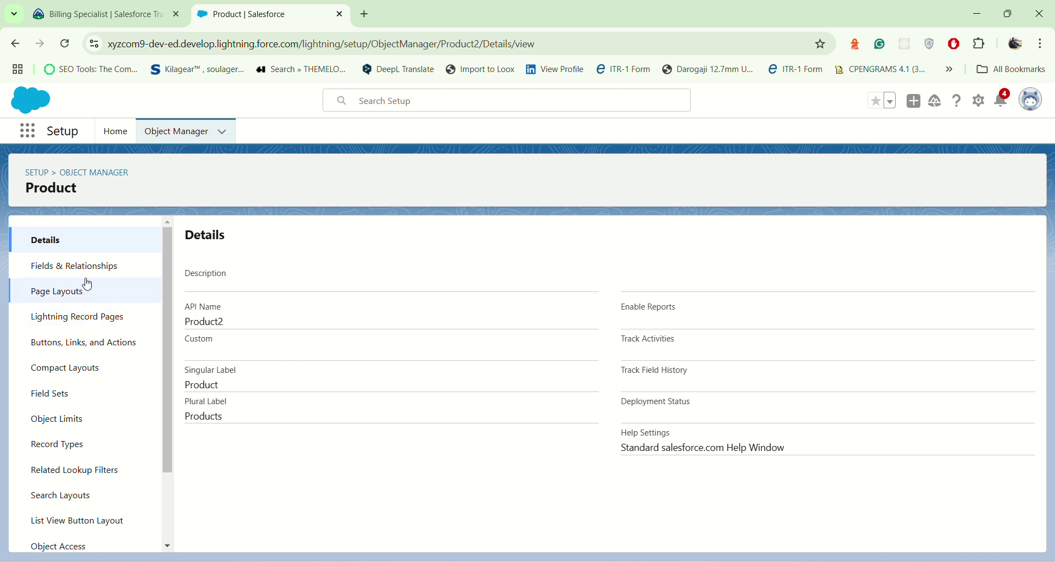
pyautogui.click(93, 267)
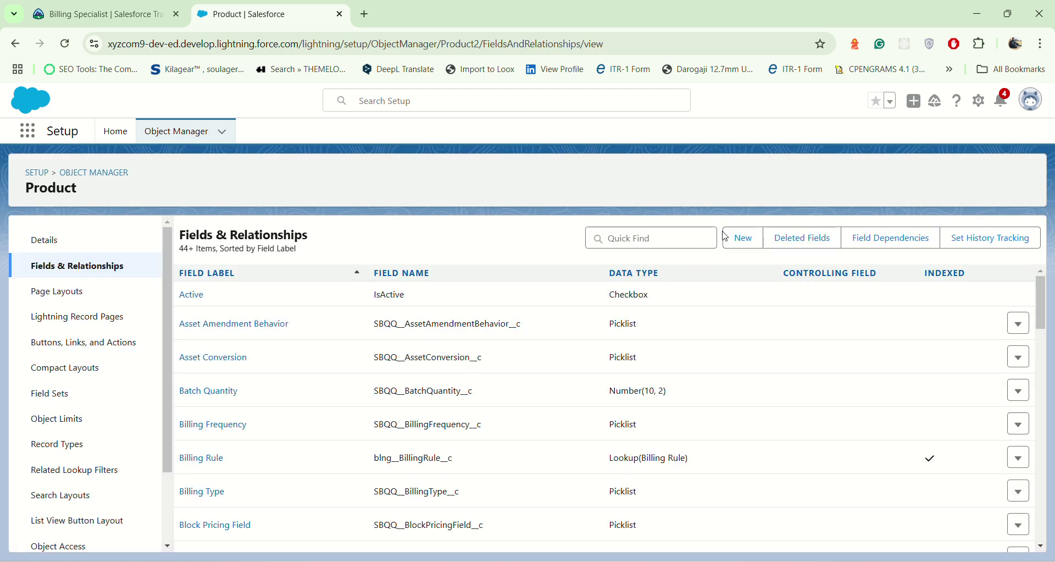
# Step: Start a new custom Picklist field on Product and label it Provisioning Method, as given in the Trailhead requirements
pyautogui.click(745, 242)
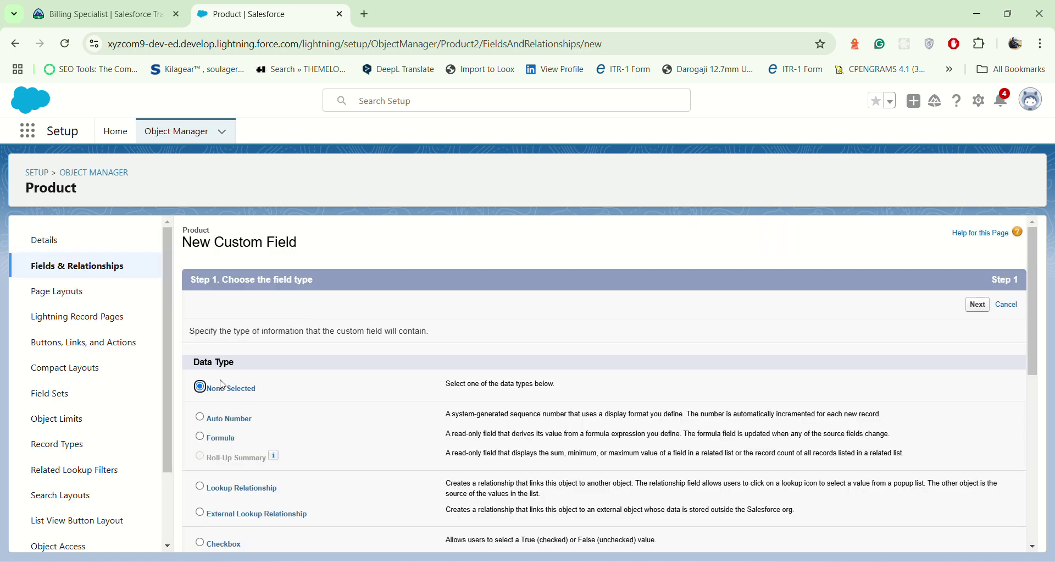
pyautogui.scroll(-10, 243, 445)
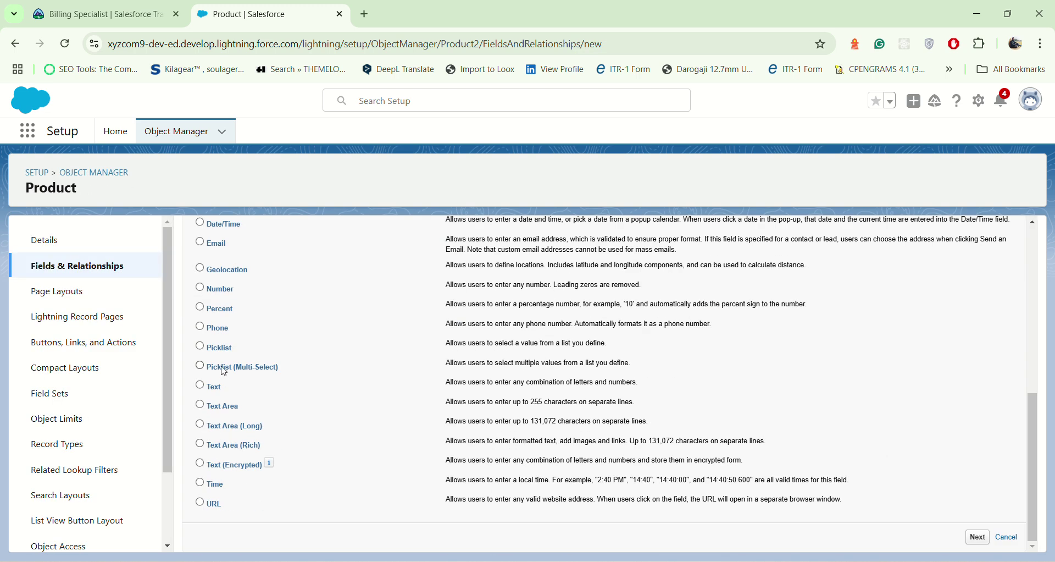
pyautogui.click(216, 350)
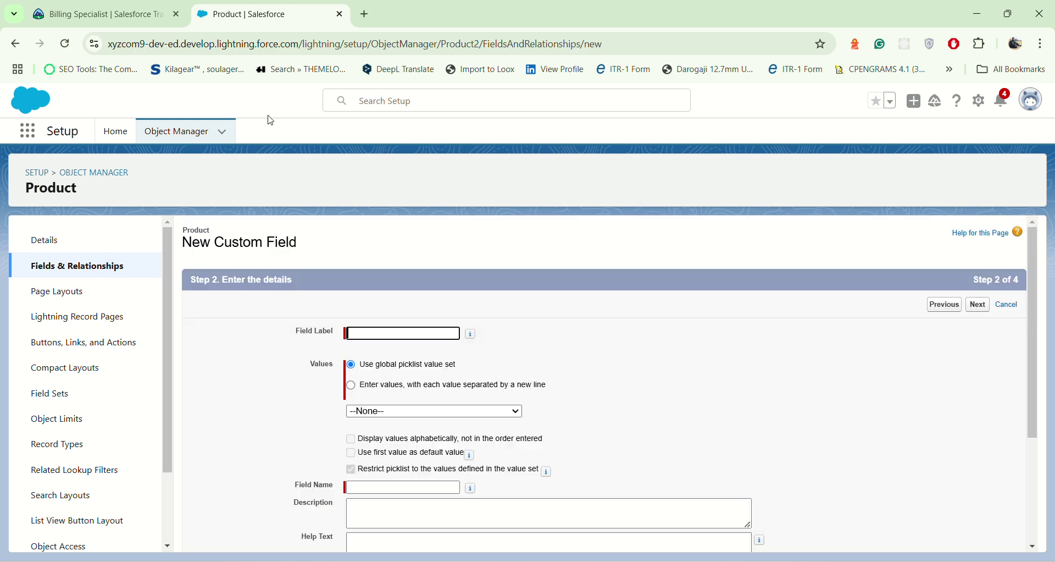
pyautogui.click(99, 13)
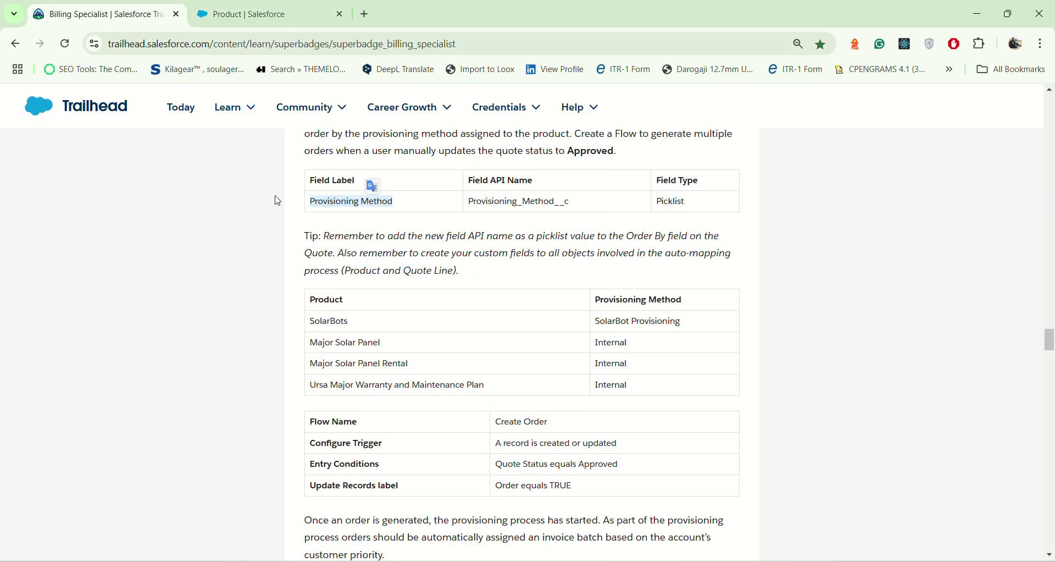
pyautogui.click(258, 14)
pyautogui.click(411, 333)
pyautogui.write('Provisioning Method')
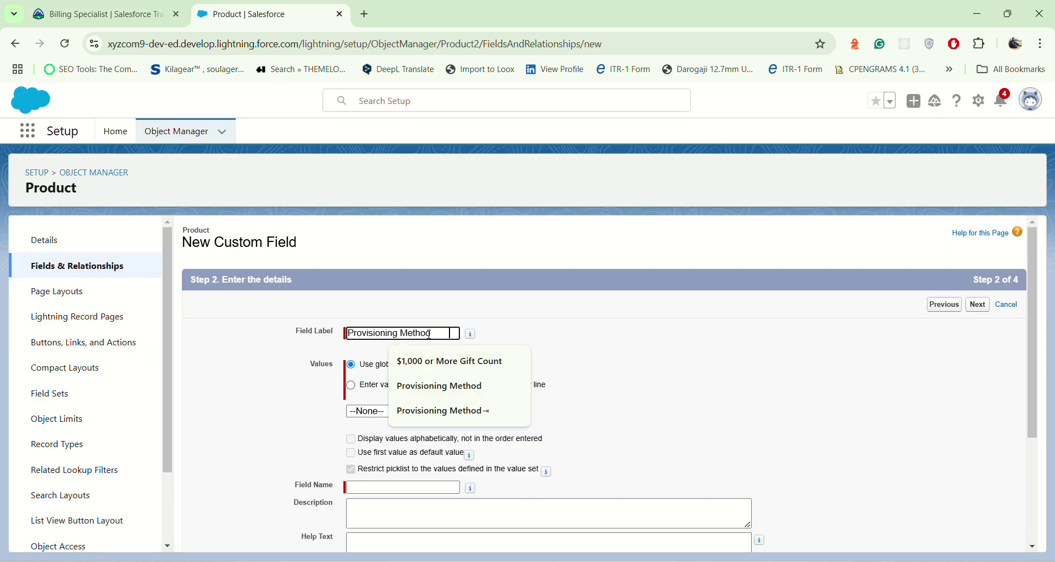
pyautogui.click(600, 337)
pyautogui.click(439, 333)
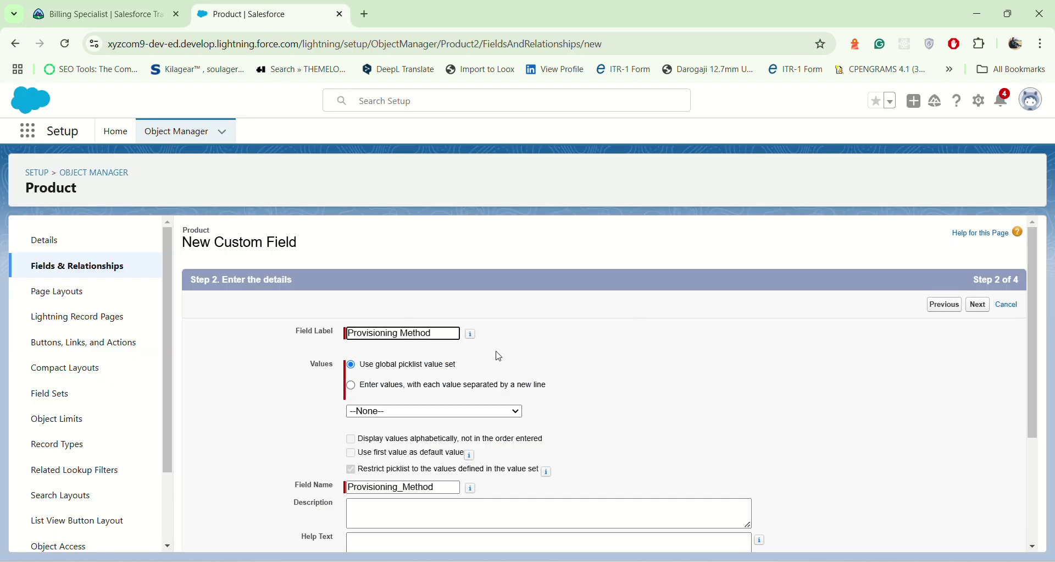
# Step: Choose to enter the picklist's own values and add SolarBot Provisioning, copied from the Trailhead requirements, as the first value
pyautogui.click(359, 386)
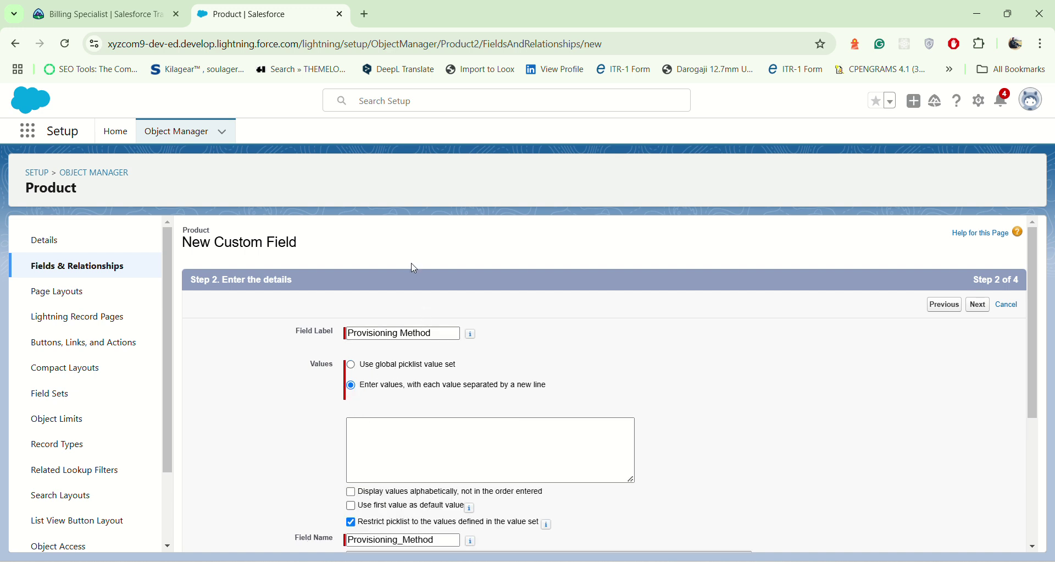
pyautogui.click(123, 6)
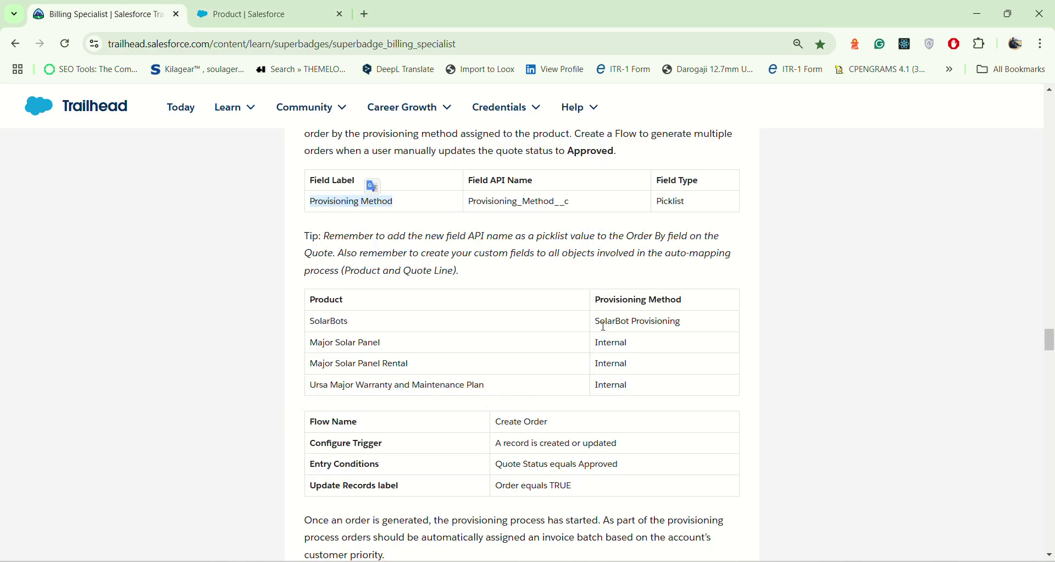
pyautogui.moveTo(599, 323); pyautogui.dragTo(697, 323)
pyautogui.hotkey('ctrl', 'c')
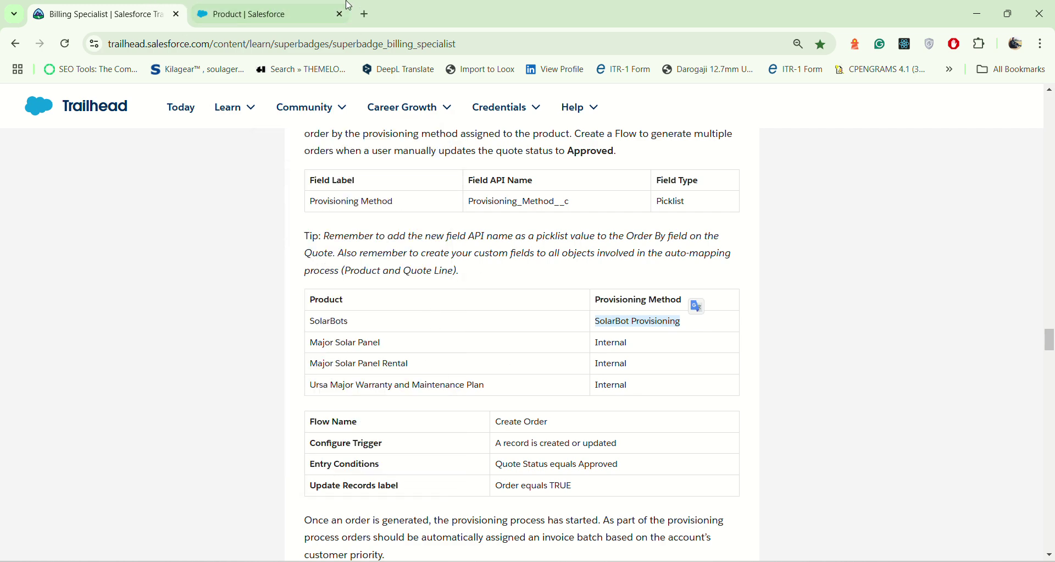
pyautogui.click(329, 18)
pyautogui.click(394, 424)
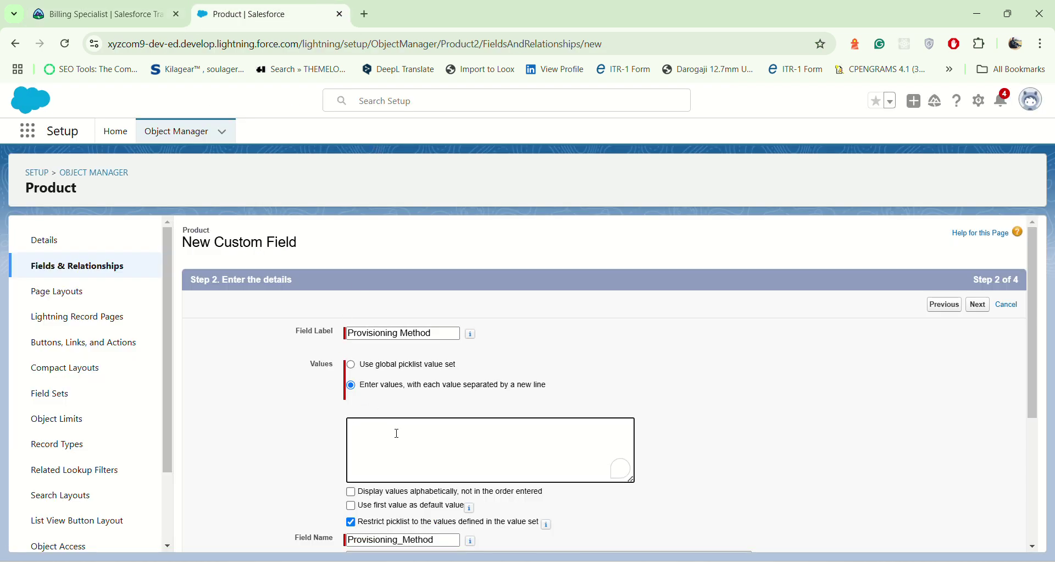
pyautogui.hotkey('ctrl', 'v')
pyautogui.click(357, 439)
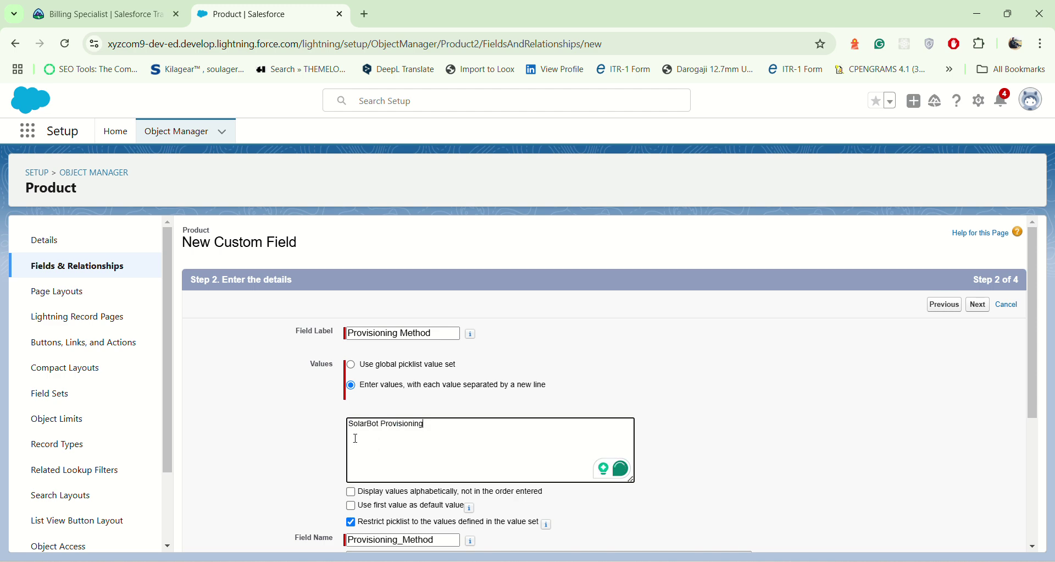
# Step: Copy Internal from the Trailhead provisioning table and add it as the picklist's second value on its own line
pyautogui.click(99, 14)
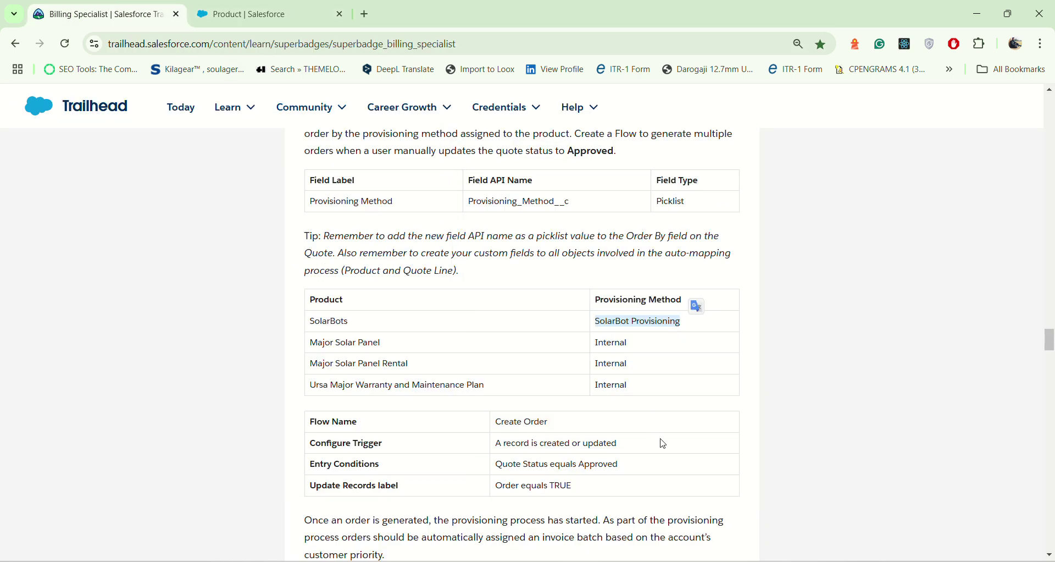
pyautogui.doubleClick(607, 345)
pyautogui.hotkey('ctrl', 'c')
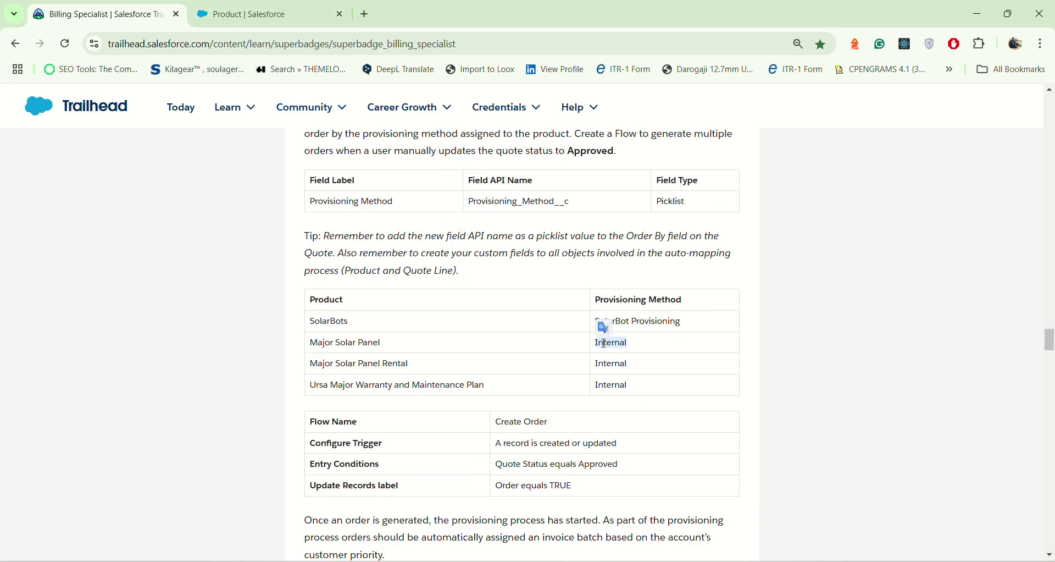
pyautogui.click(242, 10)
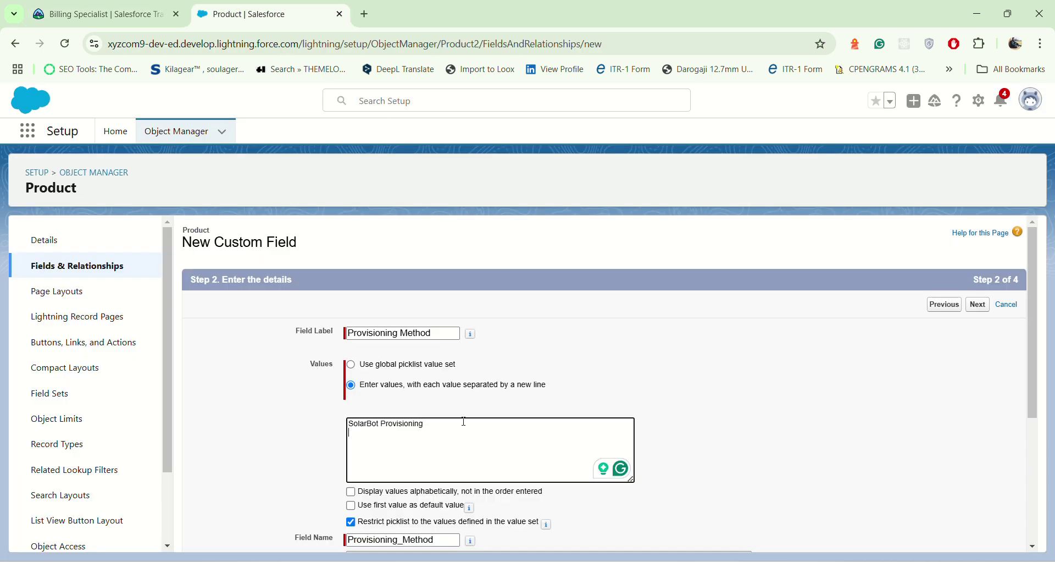
pyautogui.hotkey('ctrl', 'v')
pyautogui.scroll(-3, 492, 395)
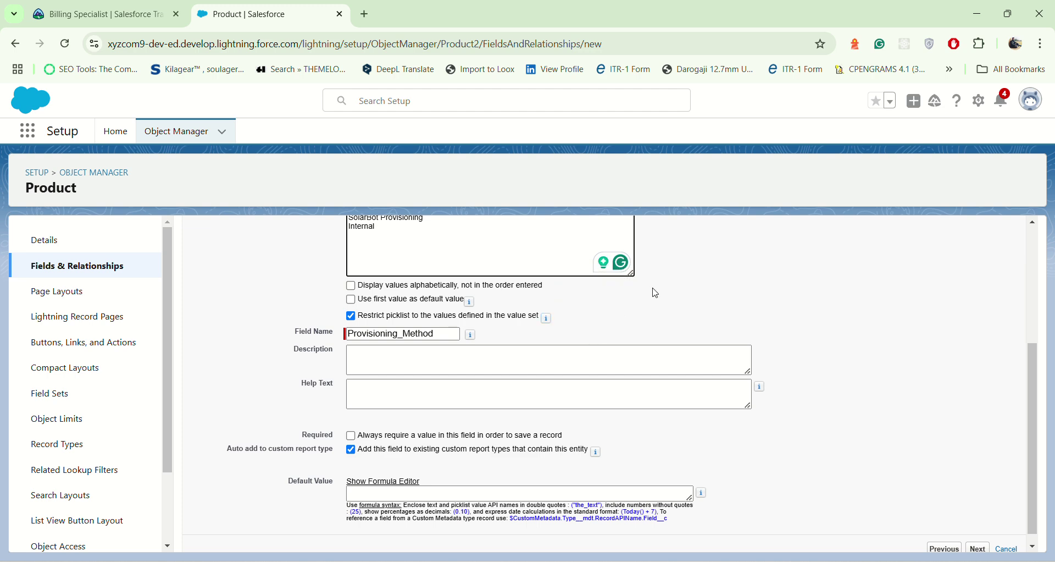
pyautogui.press('Return')
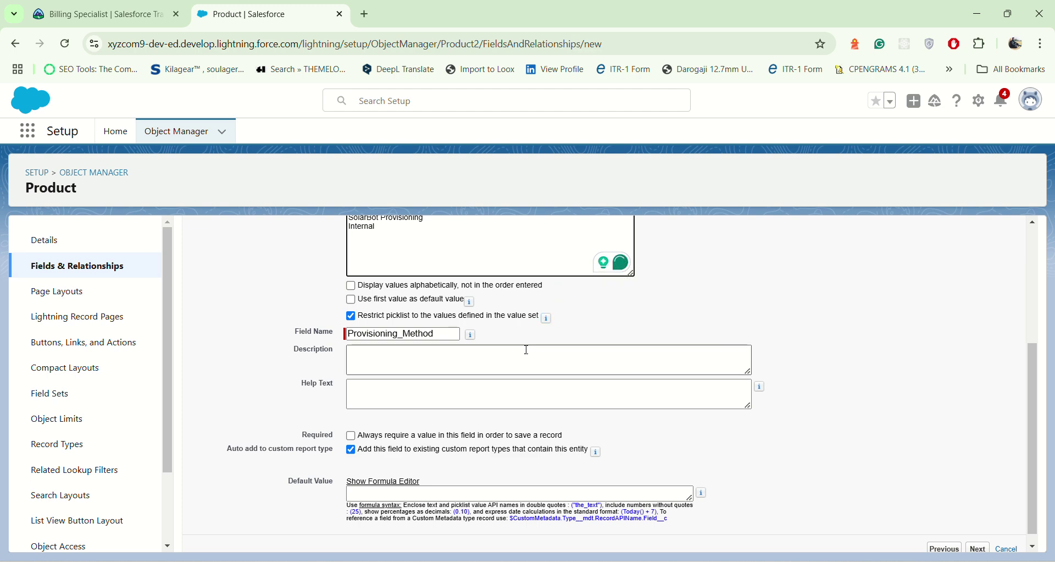
pyautogui.scroll(3, 549, 286)
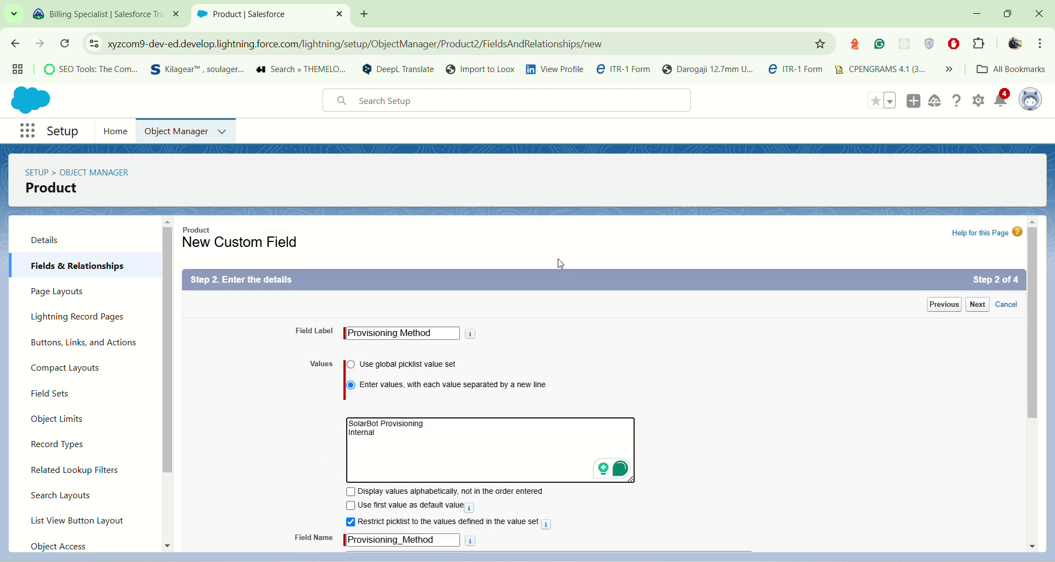
# Step: Make the Provisioning Method field visible to all profiles and save it with all three product page layouts included
pyautogui.click(979, 305)
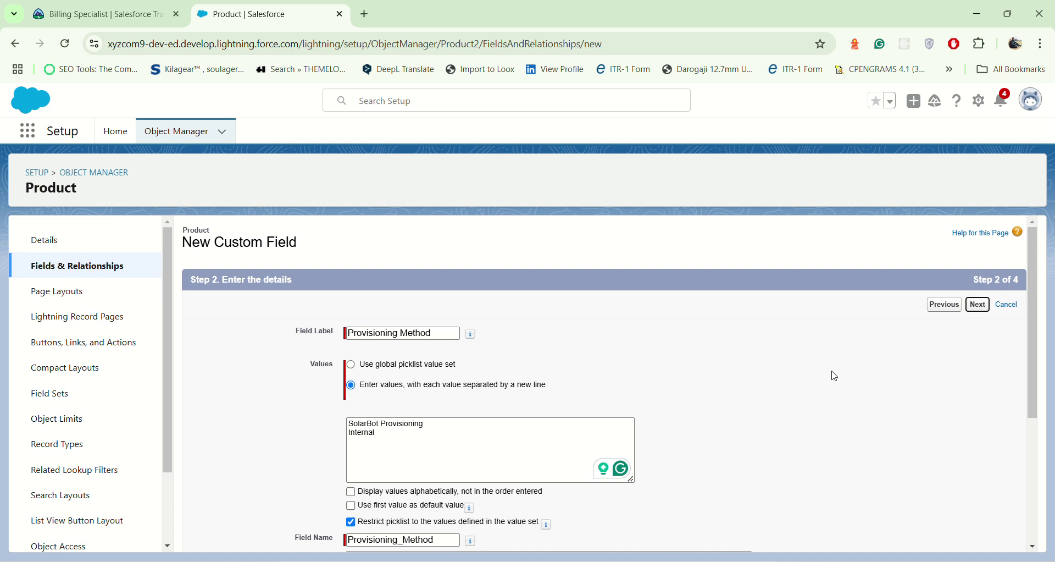
pyautogui.click(979, 305)
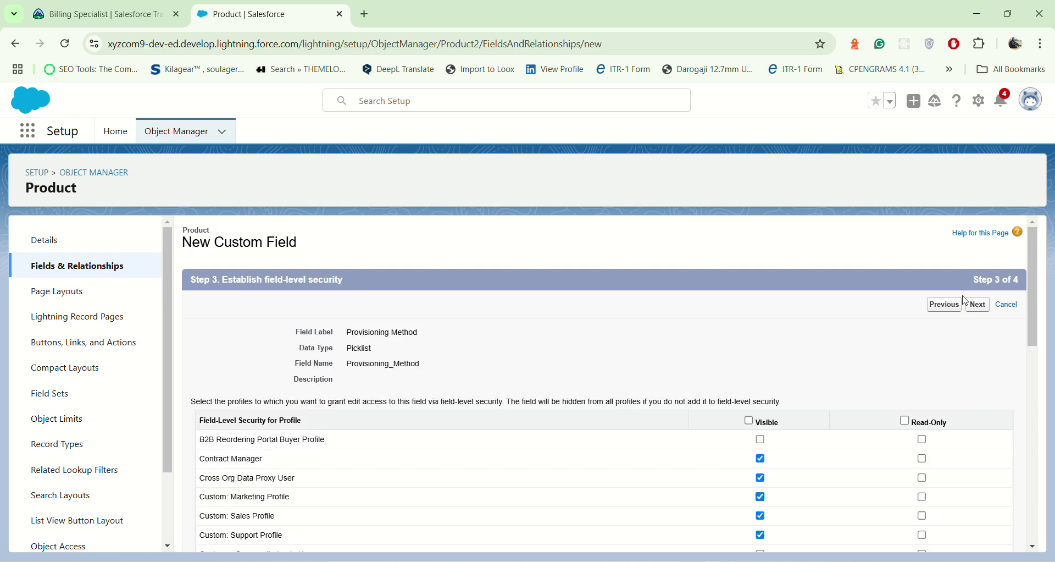
pyautogui.click(748, 420)
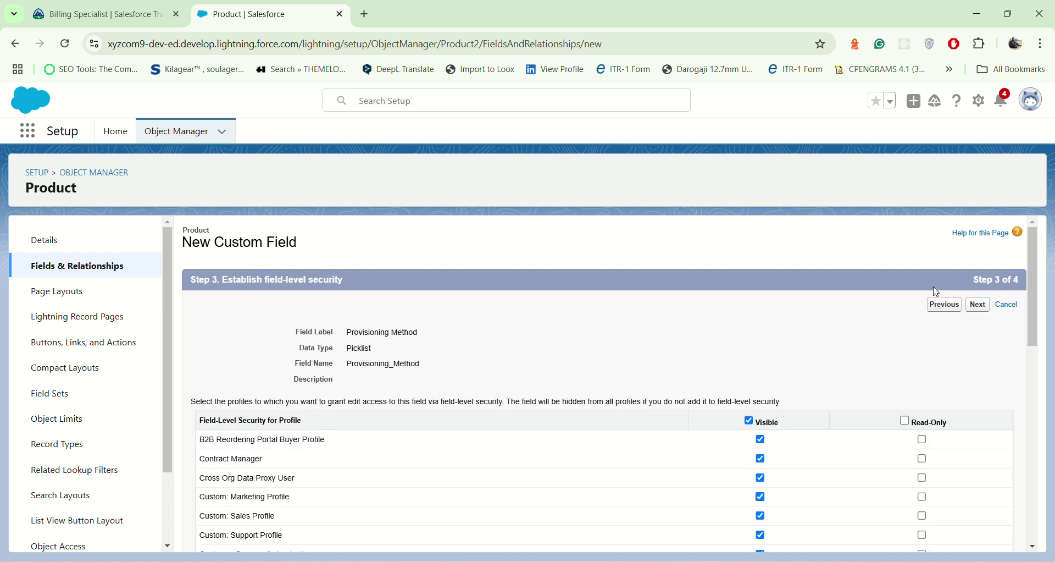
pyautogui.click(980, 306)
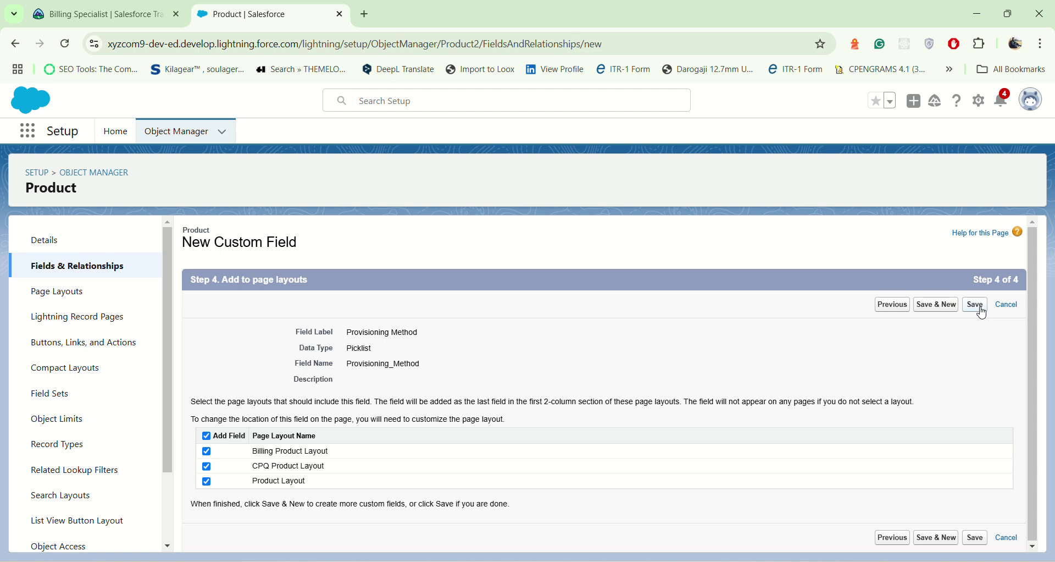
pyautogui.click(982, 311)
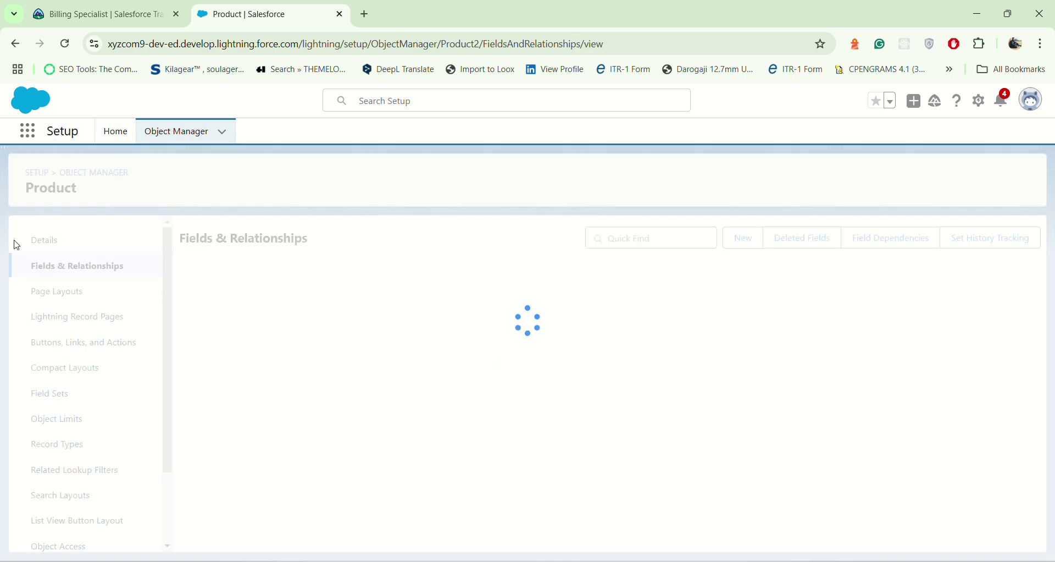
# Step: Return to the Trailhead Billing Specialist page and run the check for challenge 8, Product Provisioning Methods
pyautogui.click(149, 7)
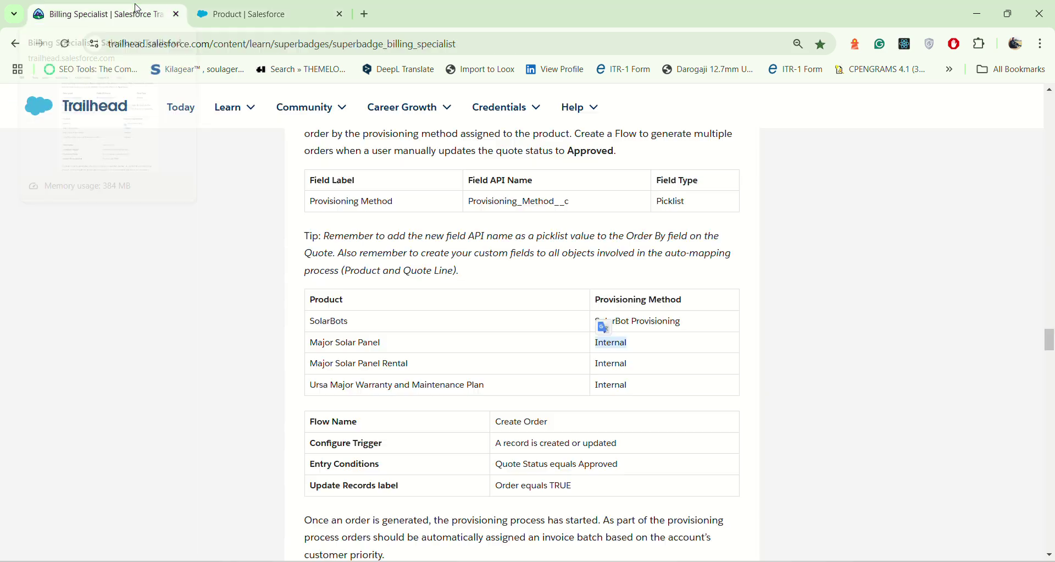
pyautogui.scroll(-20, 622, 314)
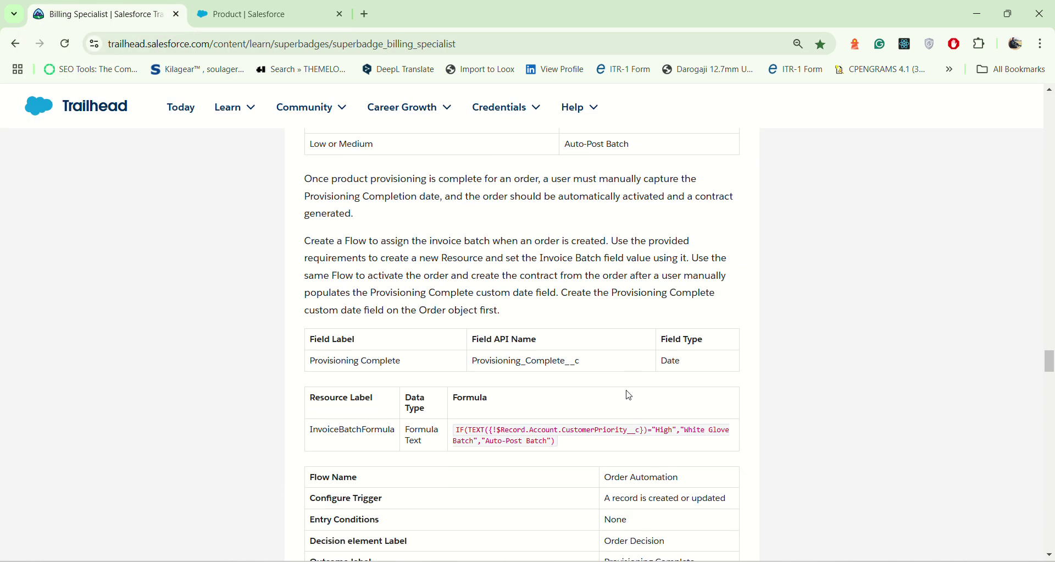
pyautogui.scroll(-10, 630, 387)
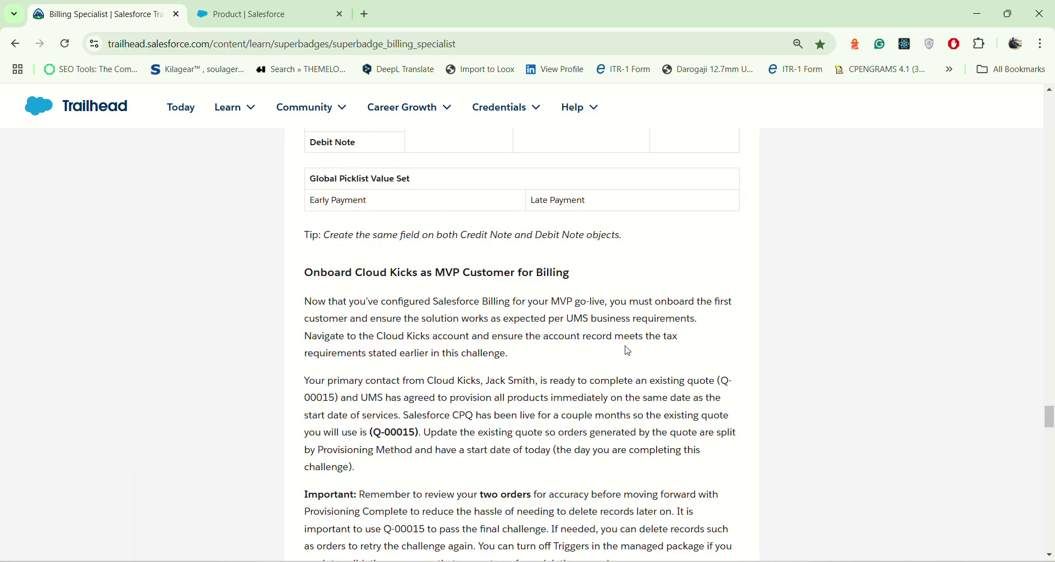
pyautogui.scroll(-20, 628, 343)
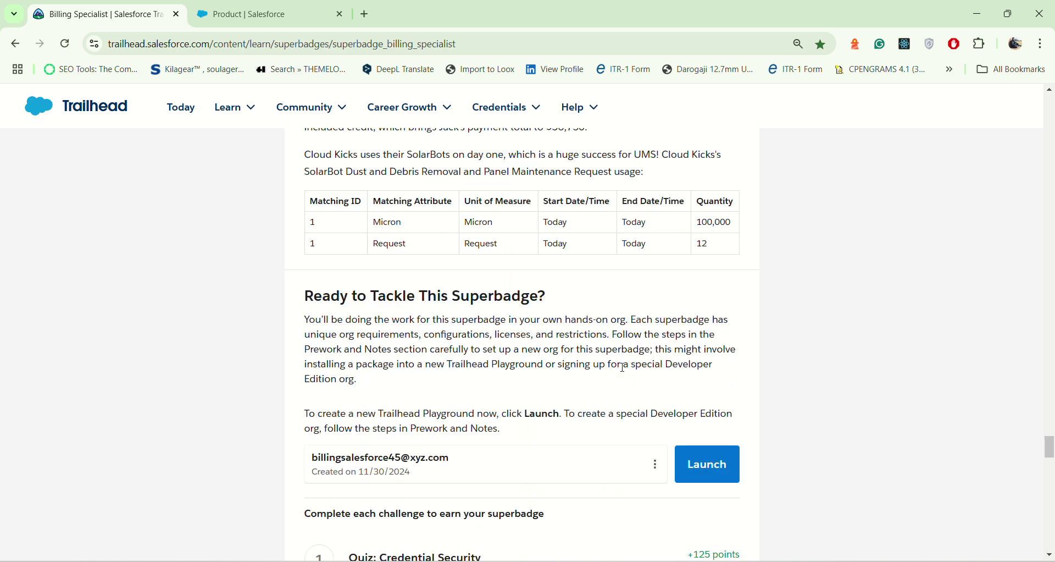
pyautogui.scroll(-4, 625, 377)
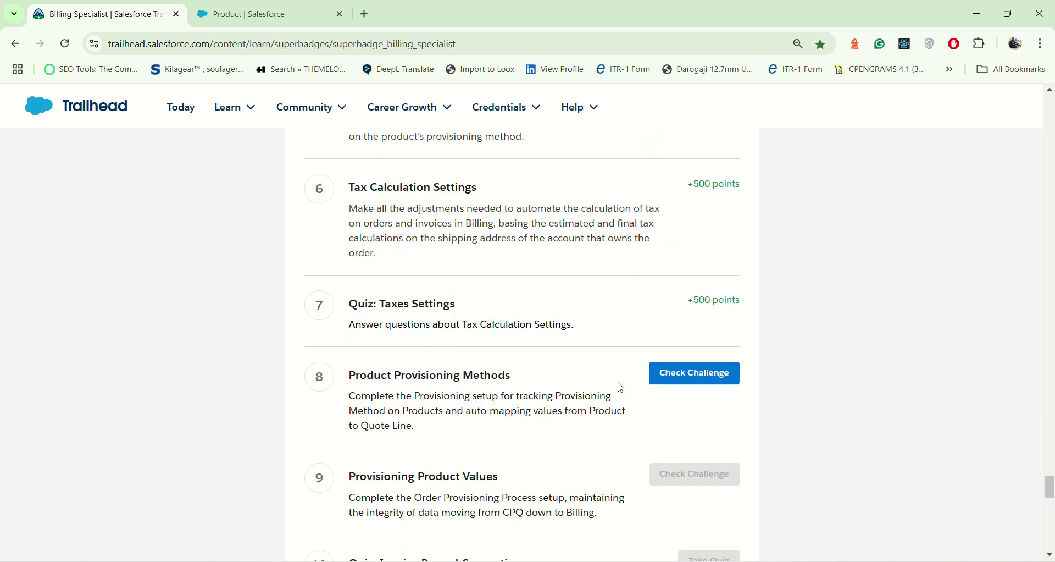
pyautogui.moveTo(353, 311); pyautogui.dragTo(691, 304)
pyautogui.click(694, 304)
pyautogui.click(795, 316)
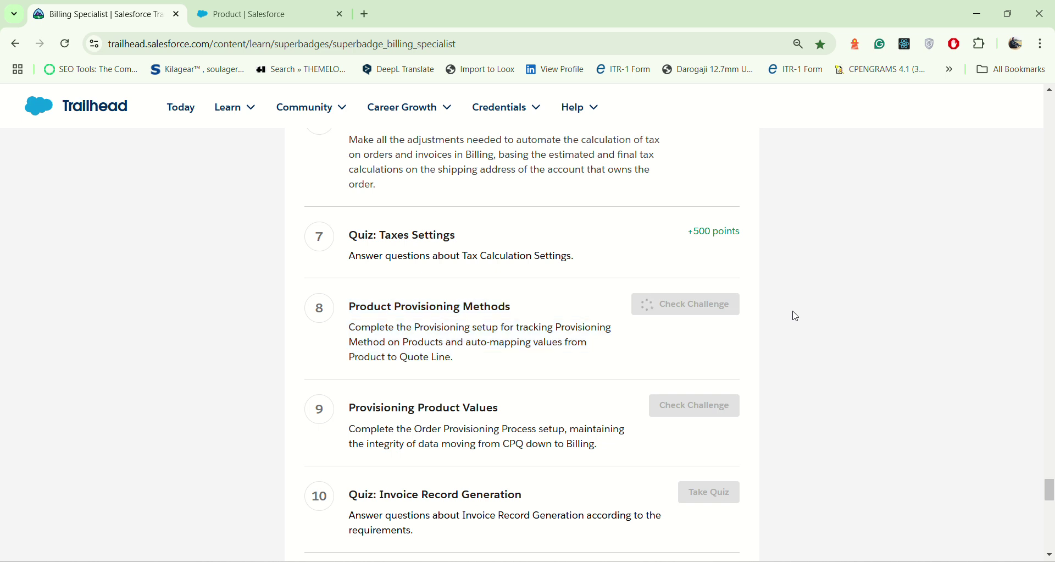